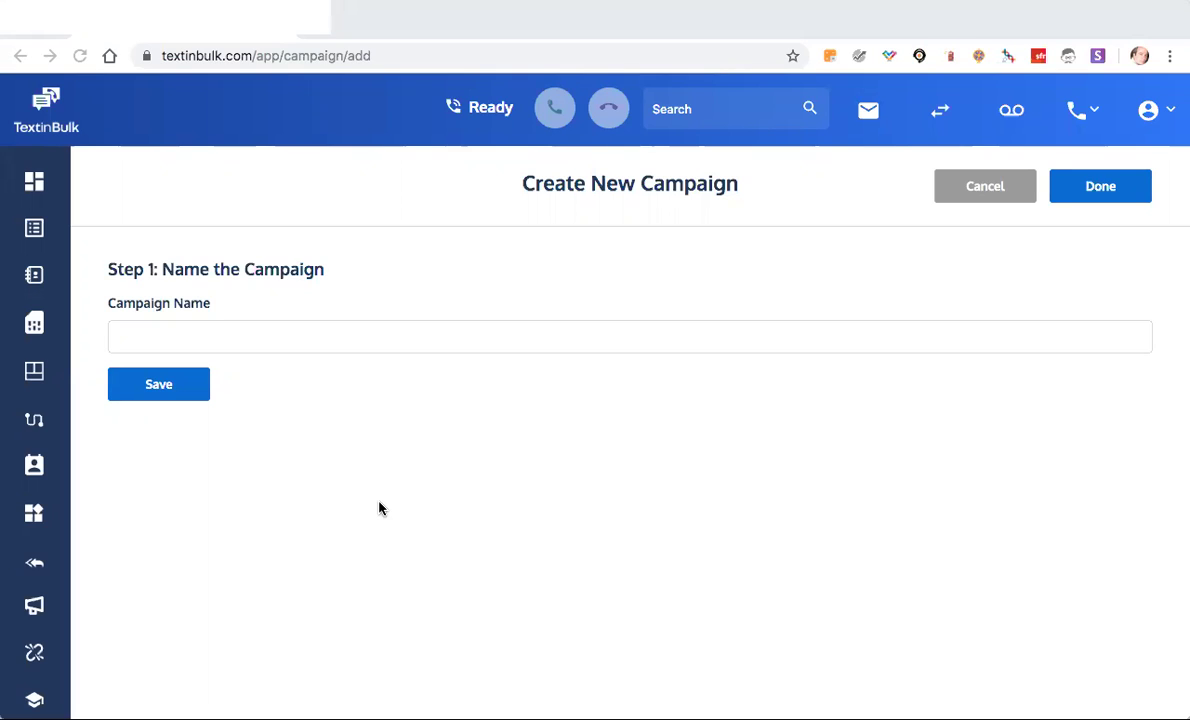
Step: Name the new campaign "Test for Video" and save it
left_click(202, 336)
type("Test for ")
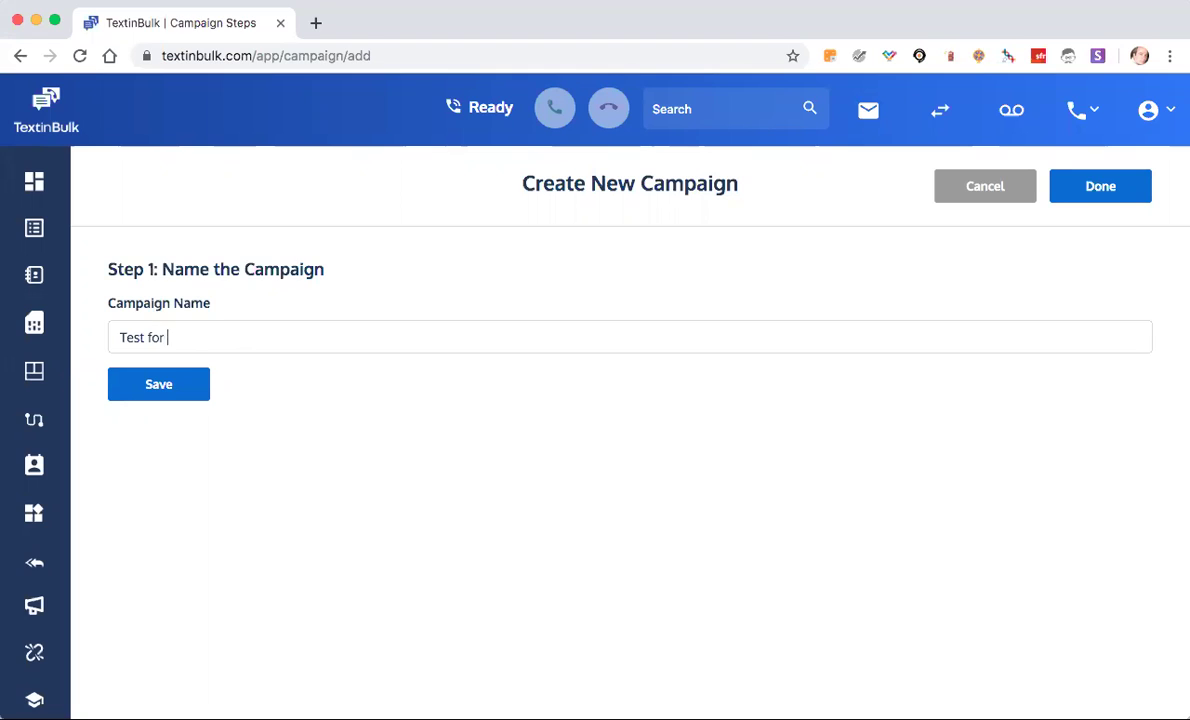
type("Vied")
key("BackSpace")
key("BackSpace")
type("deo")
left_click(157, 386)
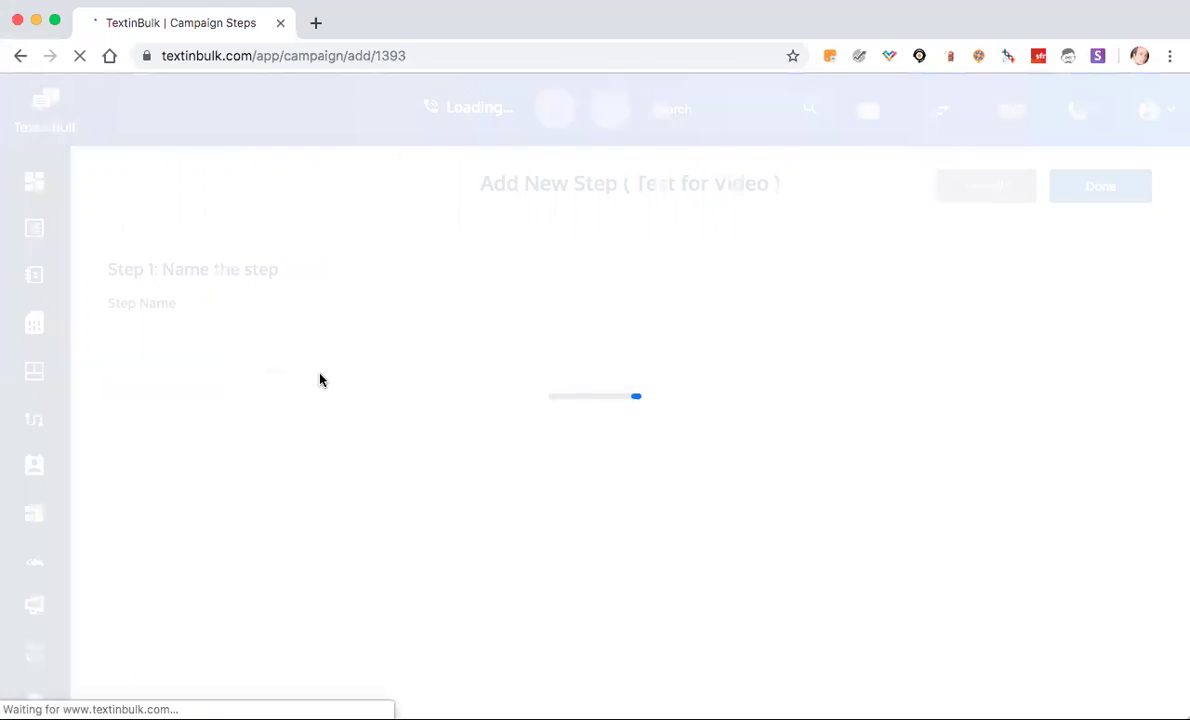
Step: Name the campaign's first step "Step 1" and set its delay time to Immediately
left_click(309, 340)
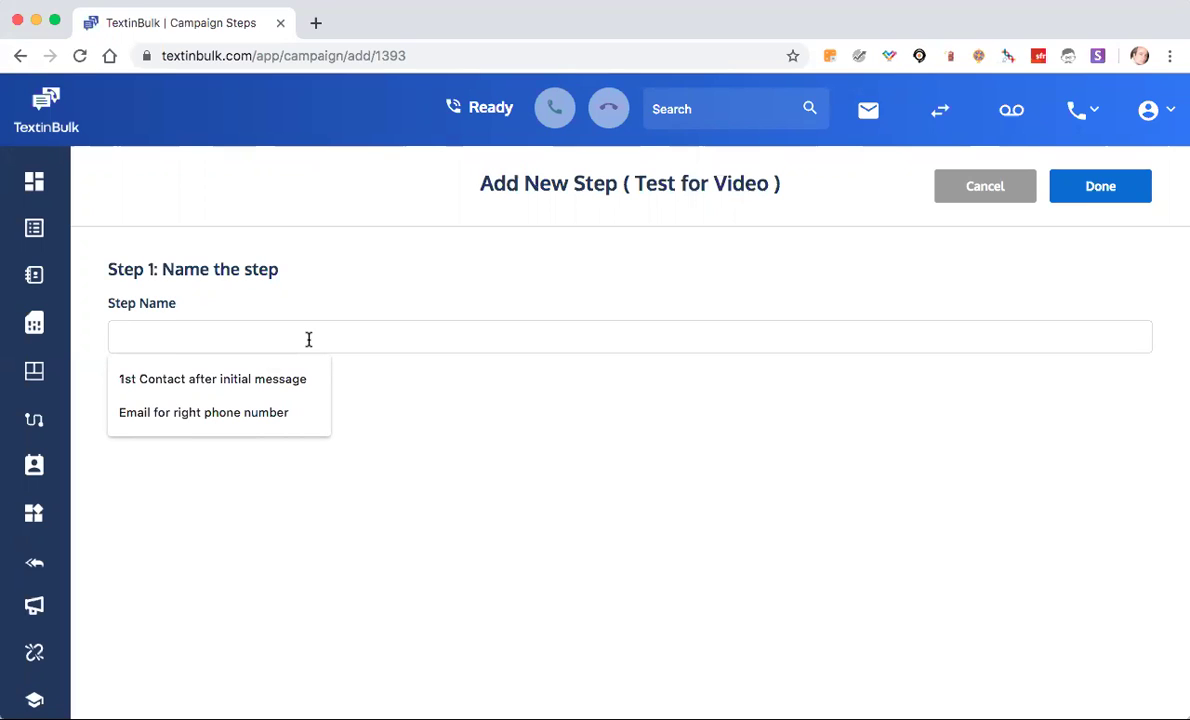
type("Step 1")
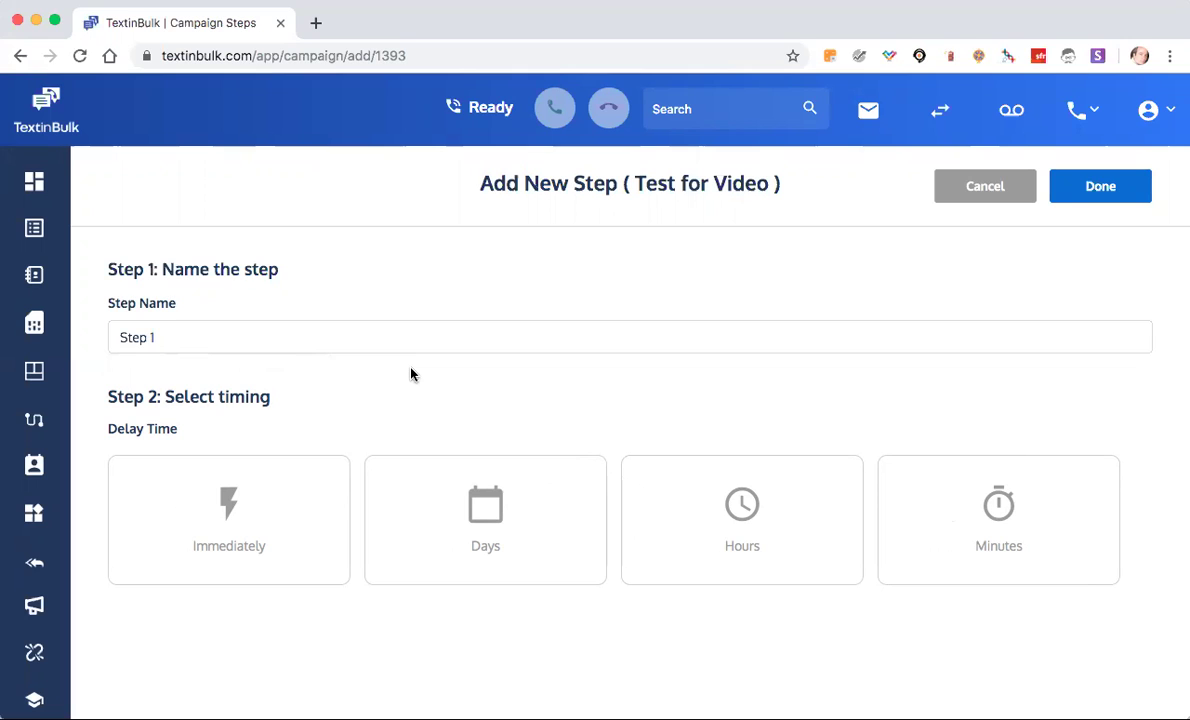
left_click(224, 492)
scroll(223, 489, "down", 1)
scroll(223, 489, "up", 1)
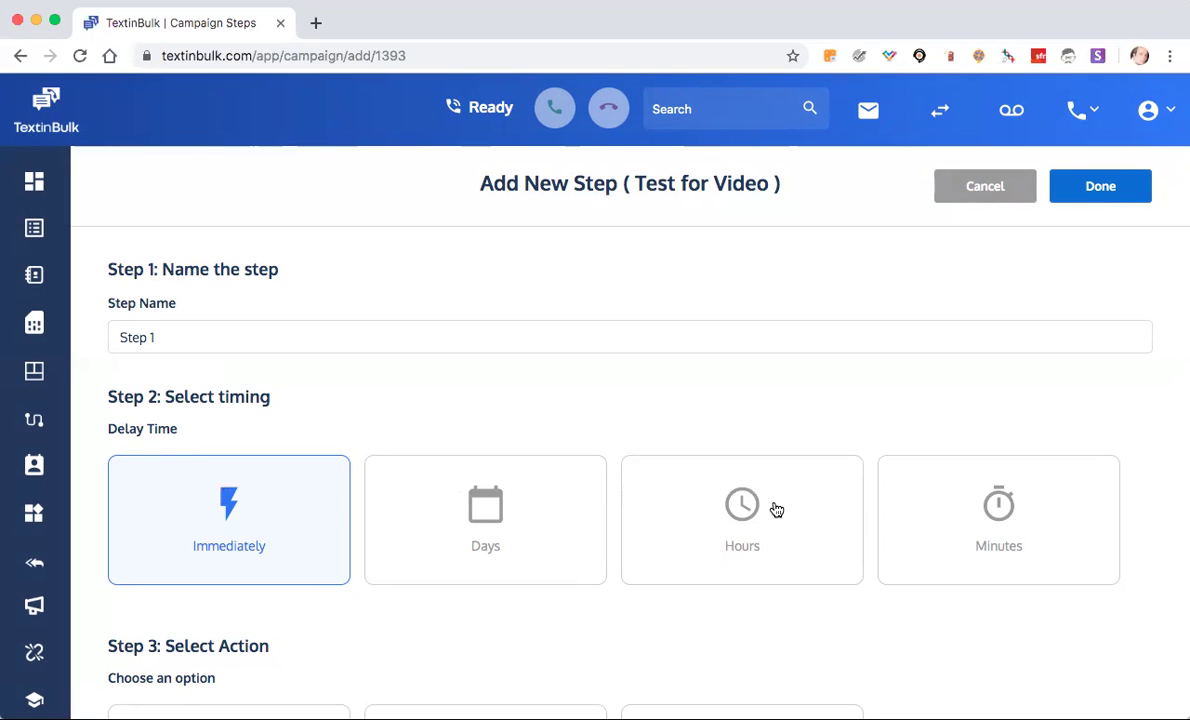
Step: Choose SMS as the action for Step 1 and opt to add new content
scroll(650, 480, "down", 2)
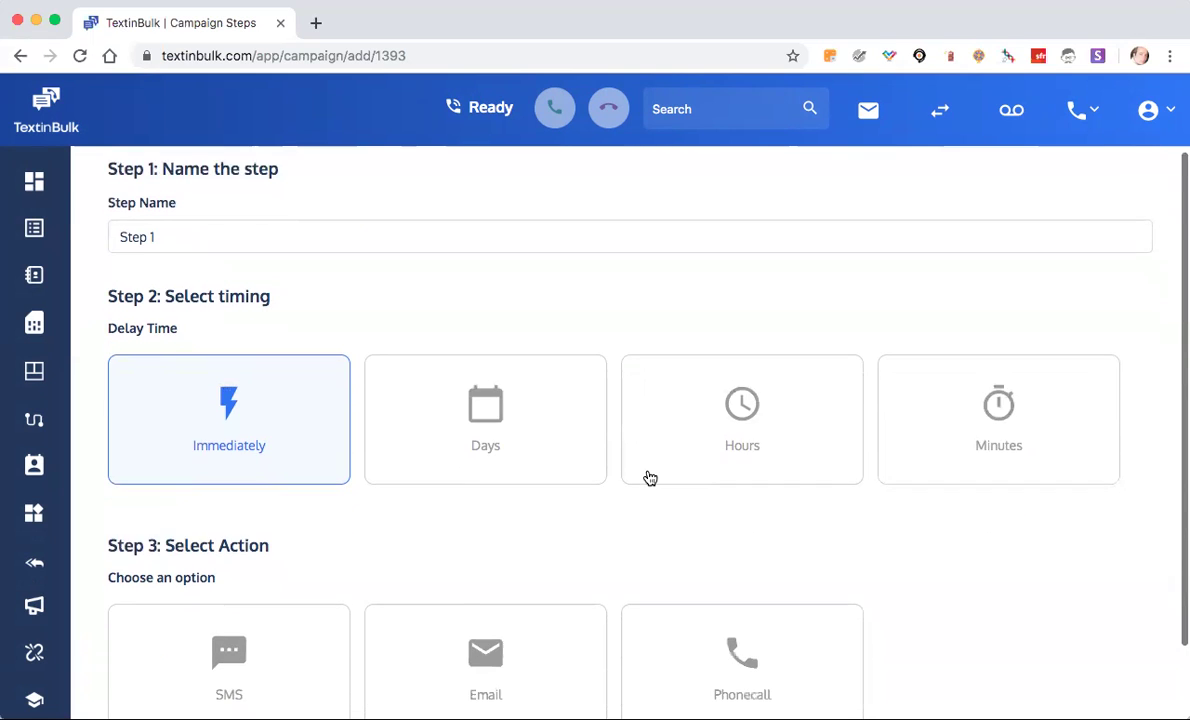
scroll(648, 479, "up", 2)
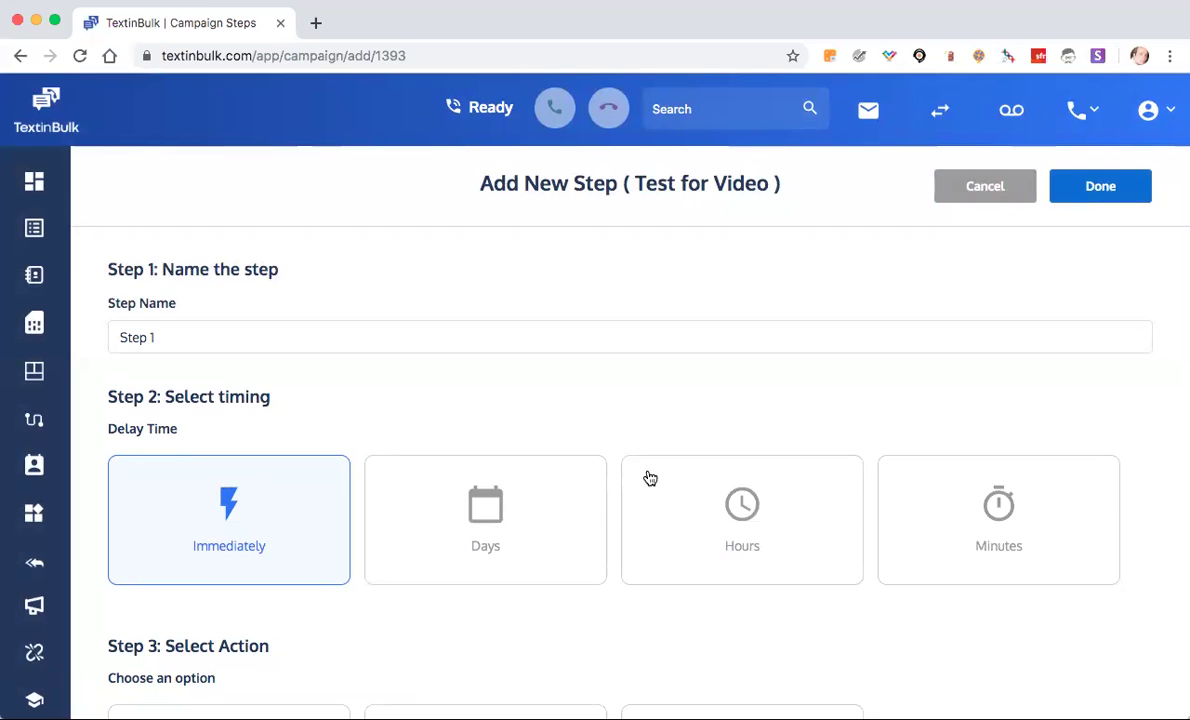
scroll(649, 478, "down", 3)
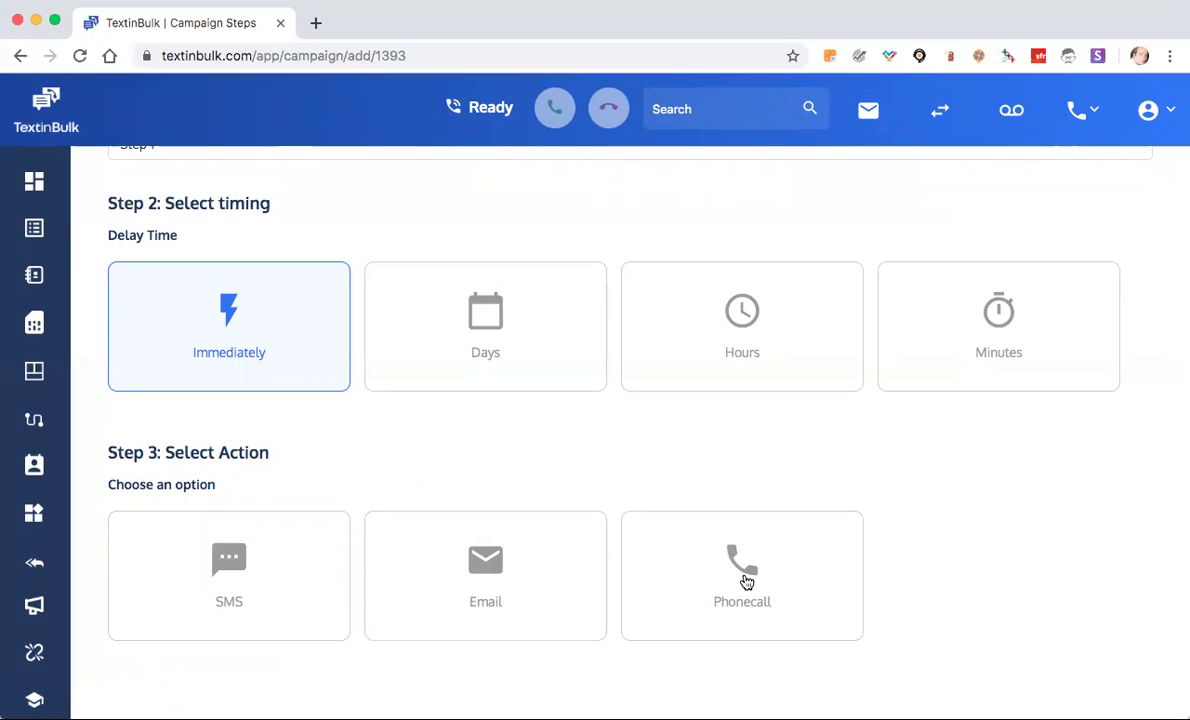
left_click(212, 561)
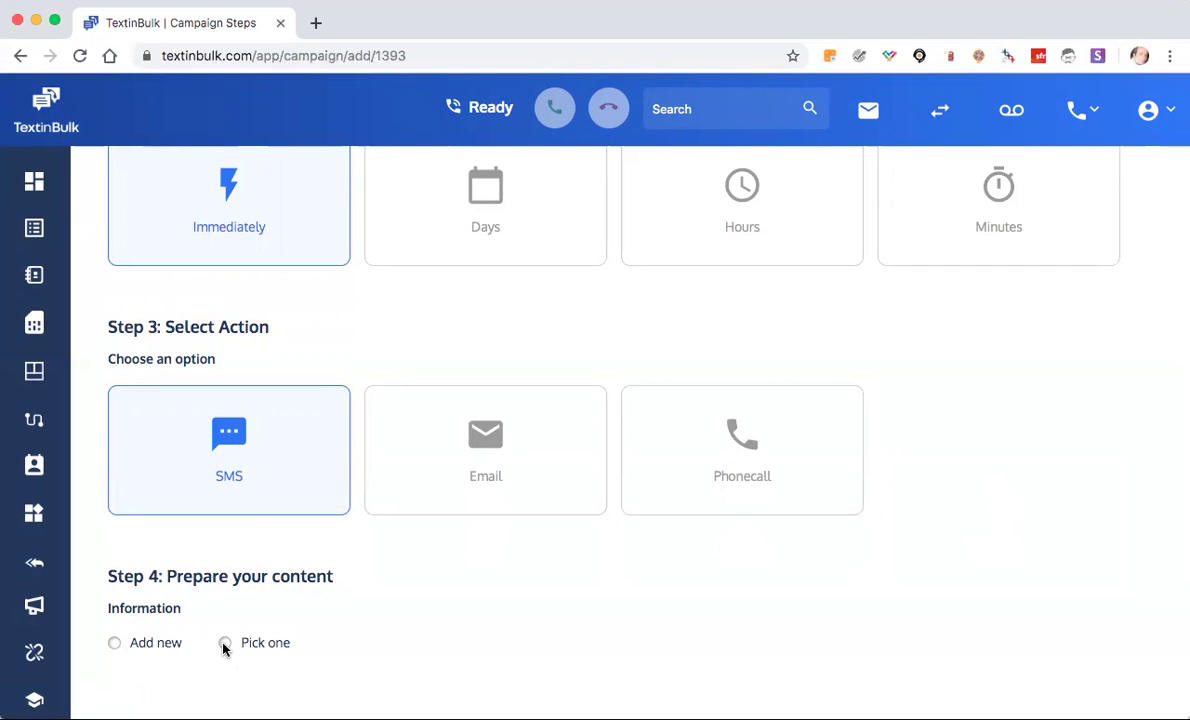
left_click(115, 643)
Step: Start the SMS message with "HI," followed by the fname keyword
left_click(218, 440)
scroll(221, 433, "down", 1)
type("Hi,")
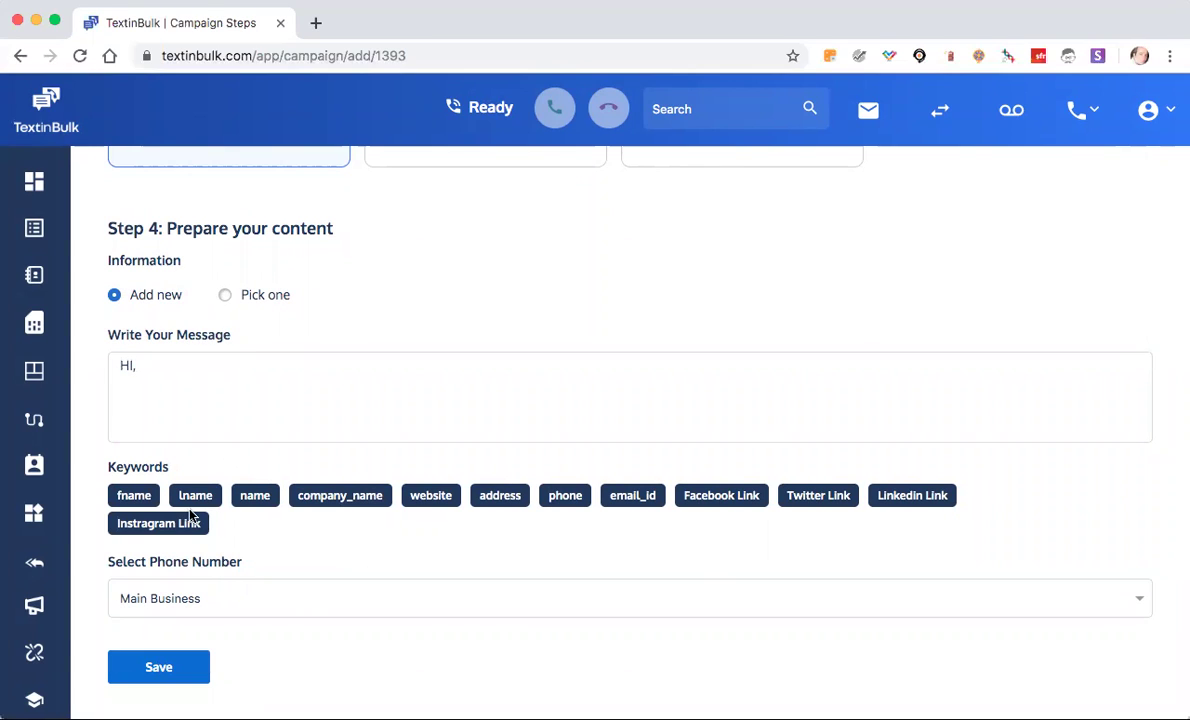
left_click(137, 500)
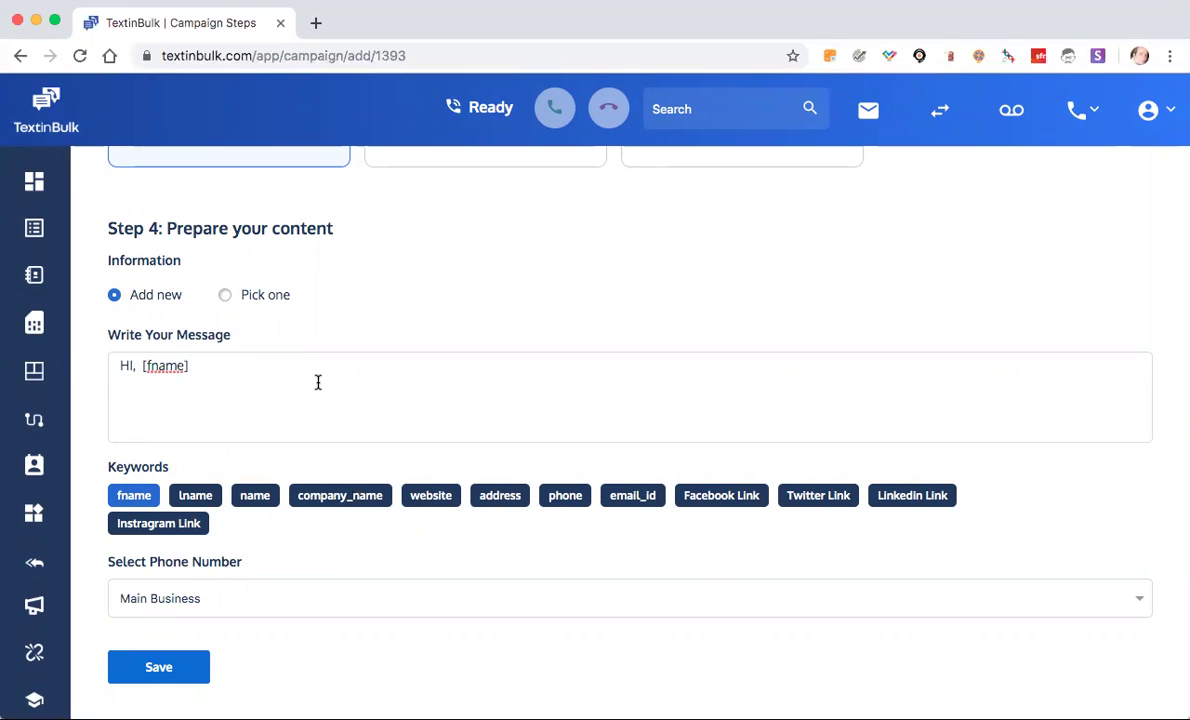
Step: Continue the SMS with the sender's first-name introduction and "thanks for signing up for our chiropractic information."
type("this is Ed, thanks for signing up to our")
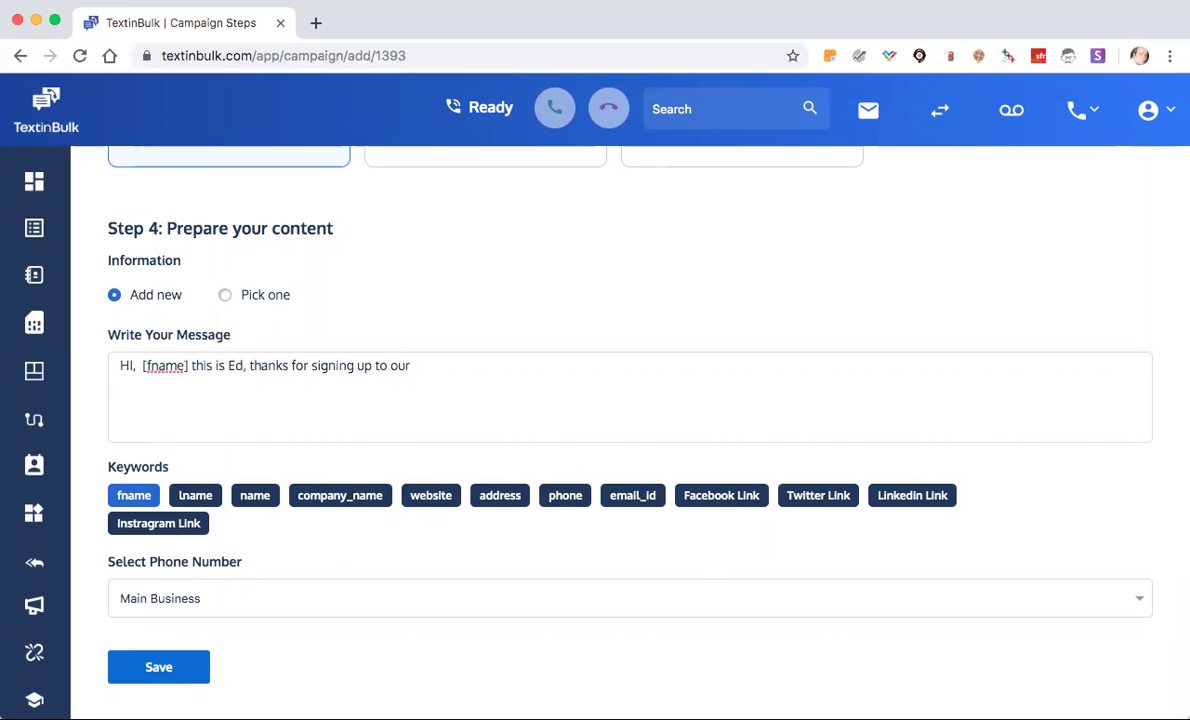
type(" chirp")
double_click(378, 365)
type("for")
double_click(438, 367)
type("chiropract")
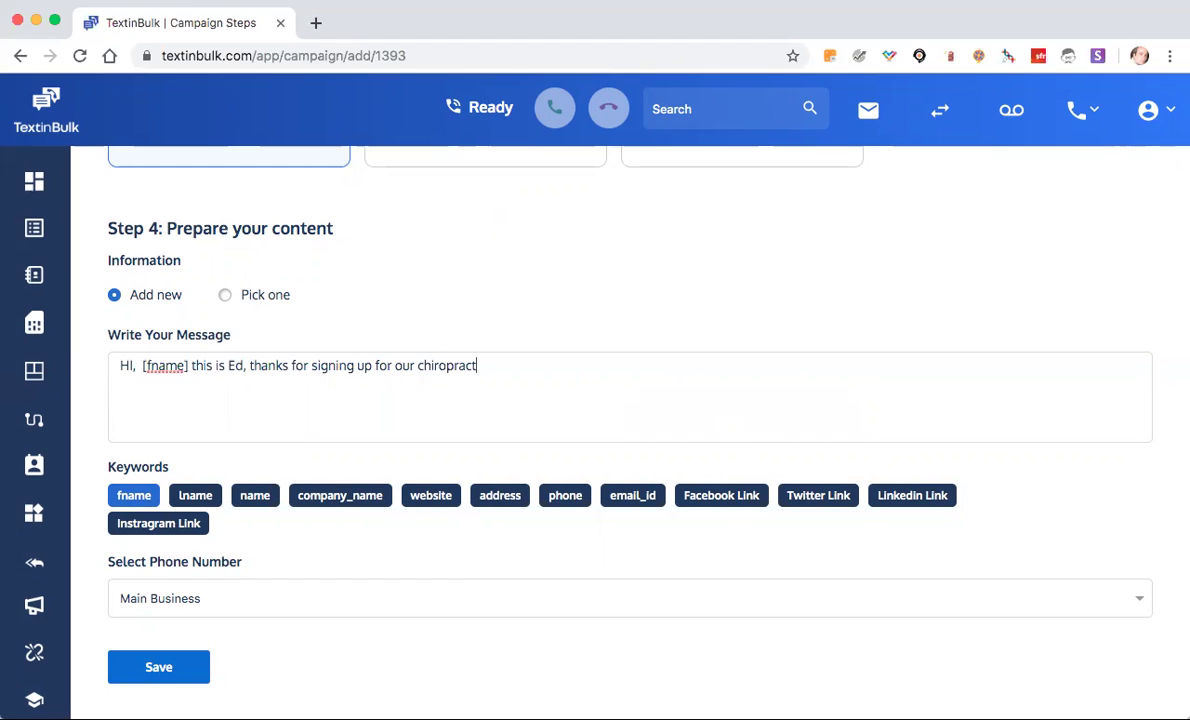
type("ic information. We'll send yuo")
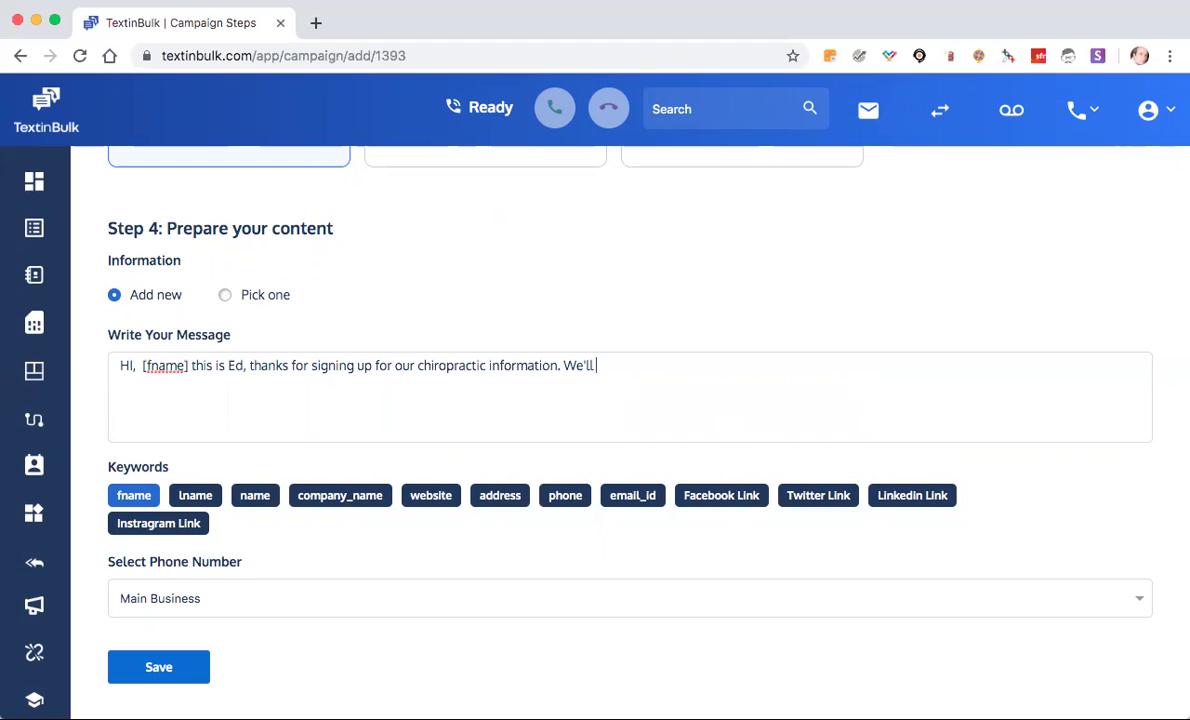
Step: Finish the SMS with "We'll send you an email later today. Let us know if you have questions." and save the step
key("BackSpace")
key("BackSpace")
key("BackSpace")
type("ou an email later today")
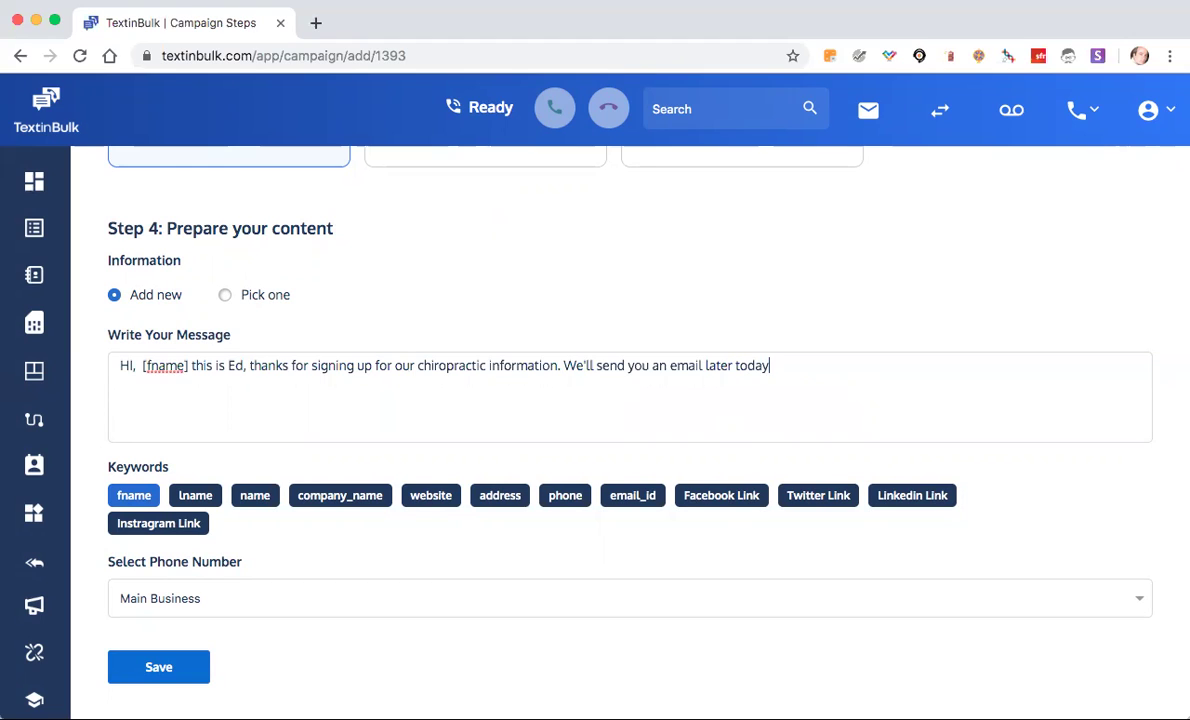
type(". Let us know if you have questions.")
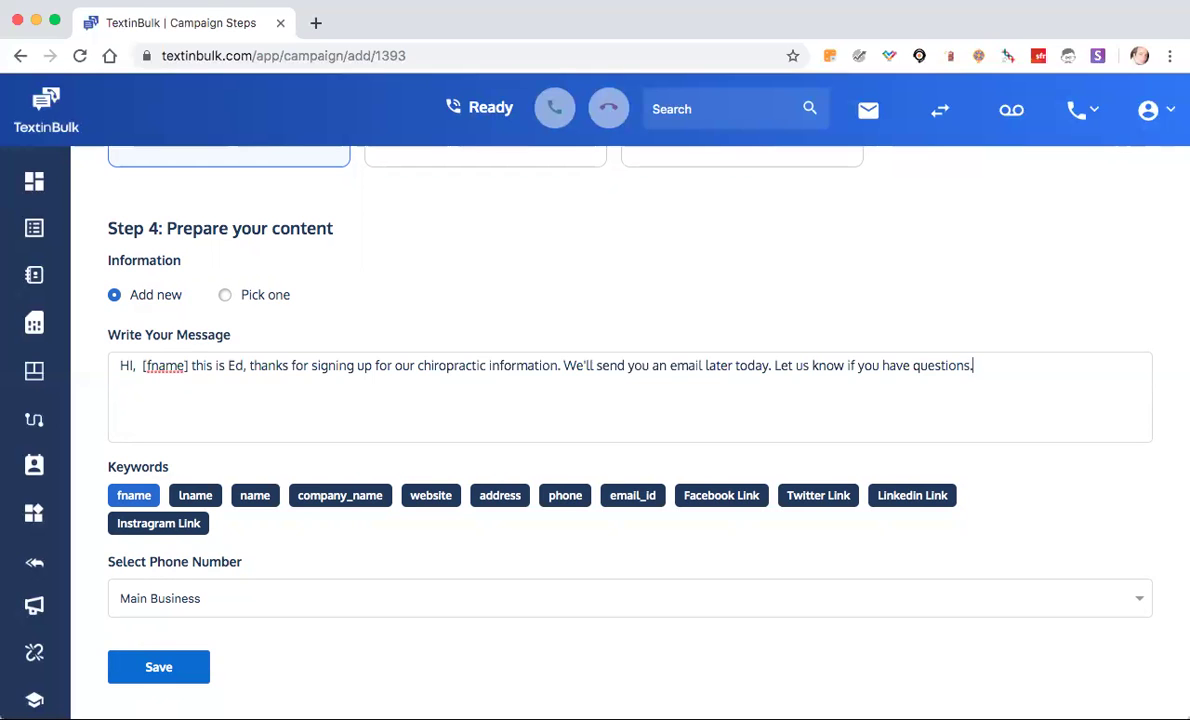
scroll(252, 465, "down", 1)
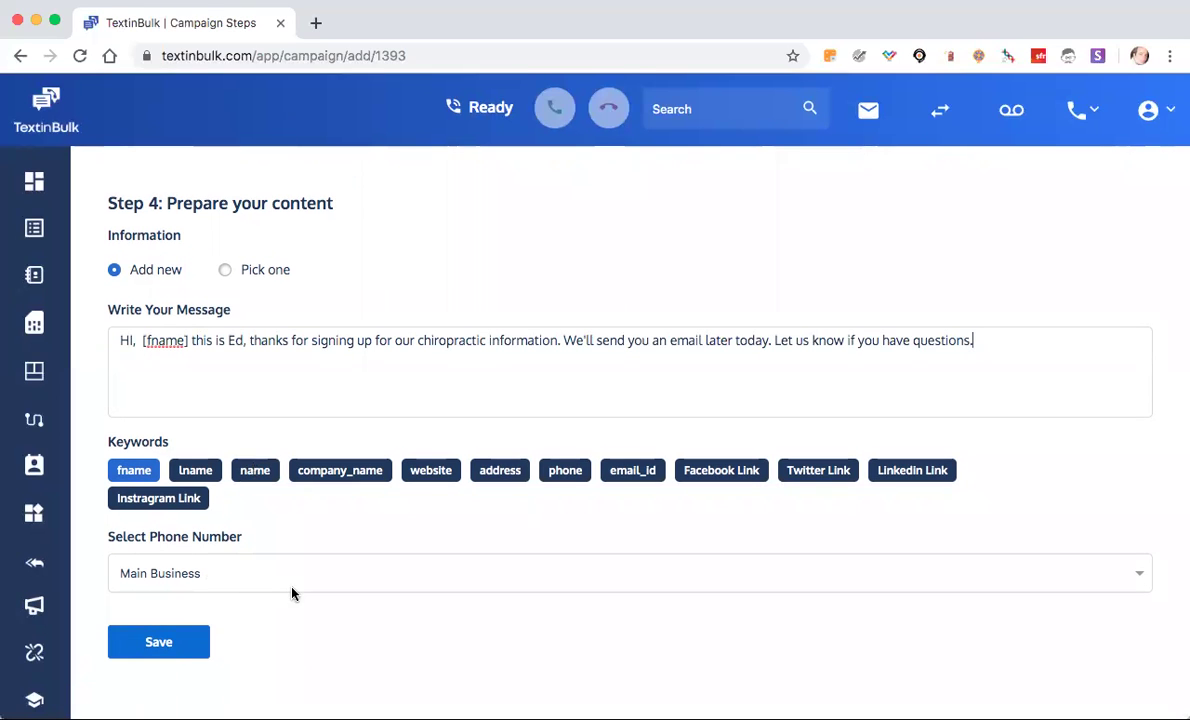
left_click(170, 642)
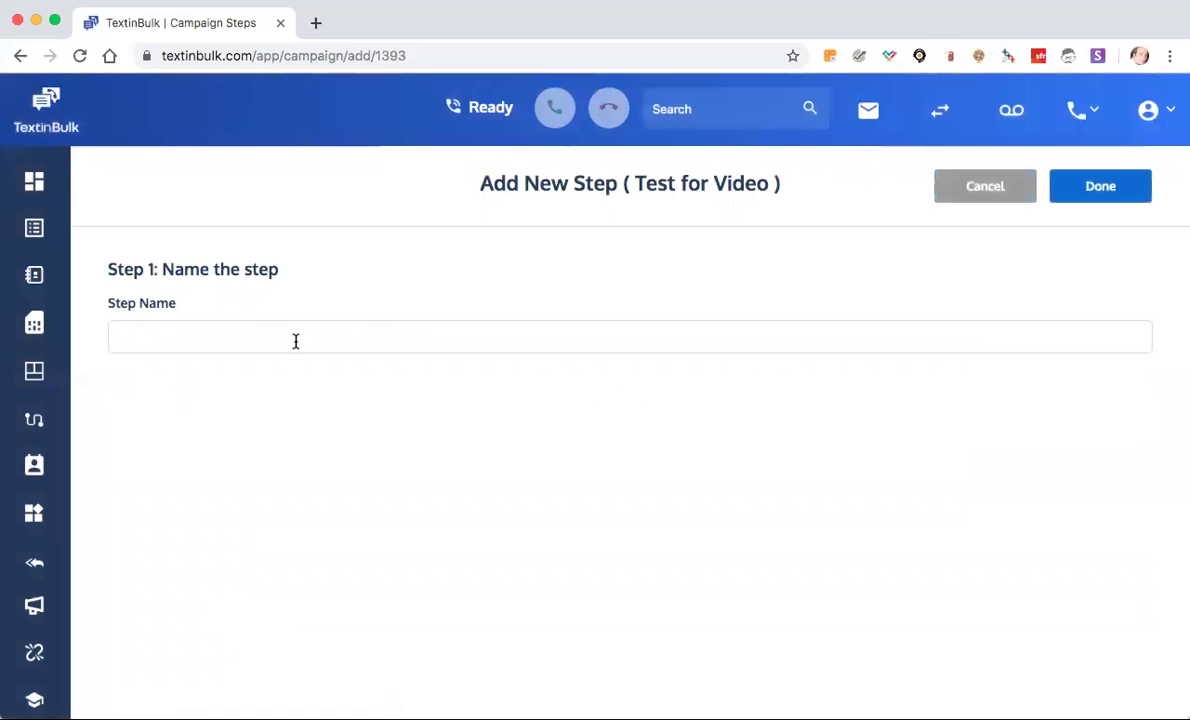
Step: Name the second campaign step "step 2" and set its delay time to 2 hours
left_click(252, 335)
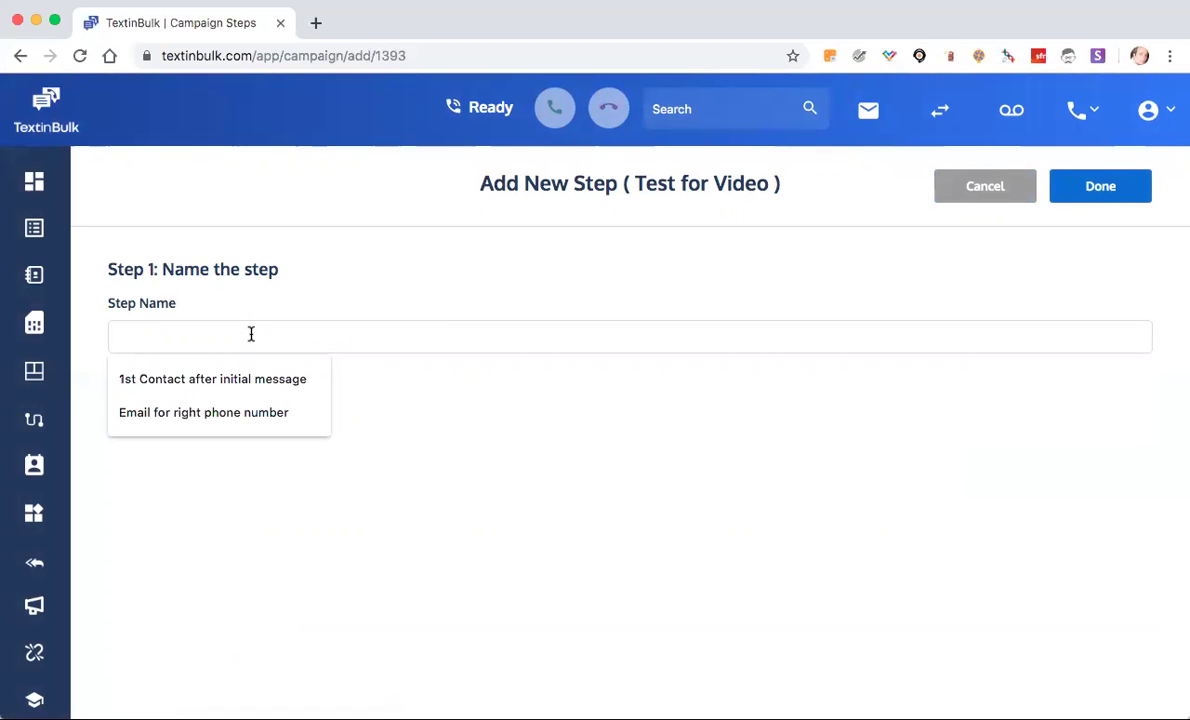
type("step 2")
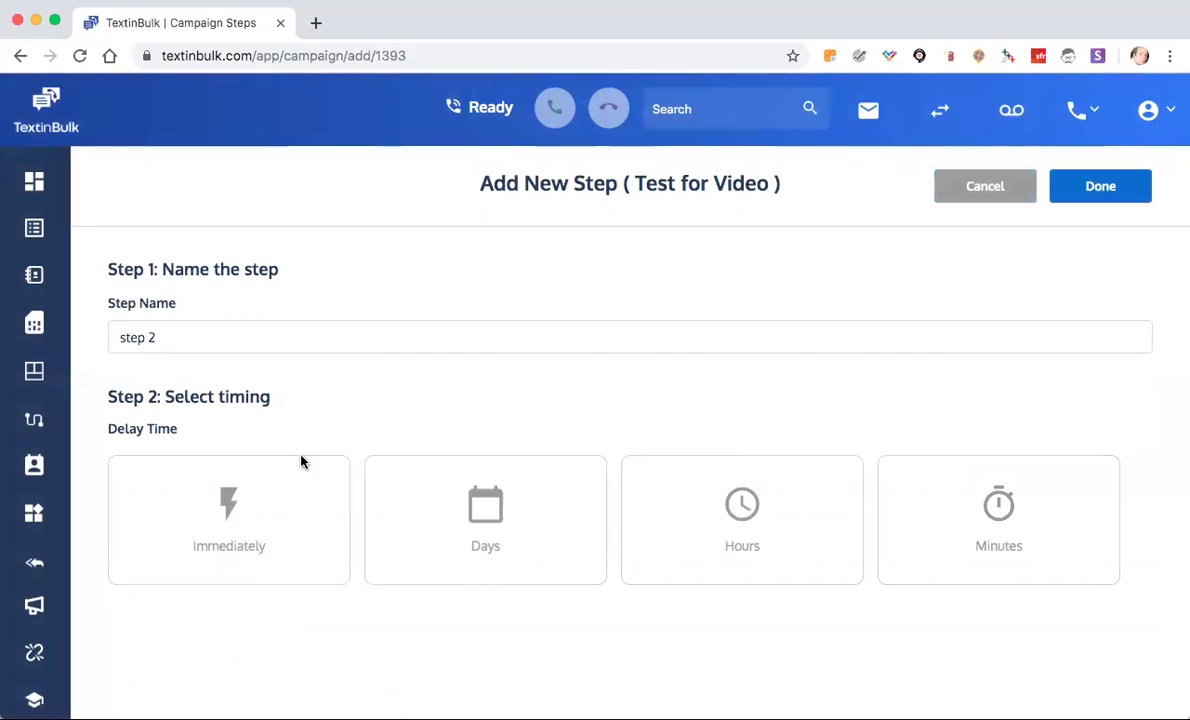
left_click(784, 516)
scroll(400, 500, "down", 1)
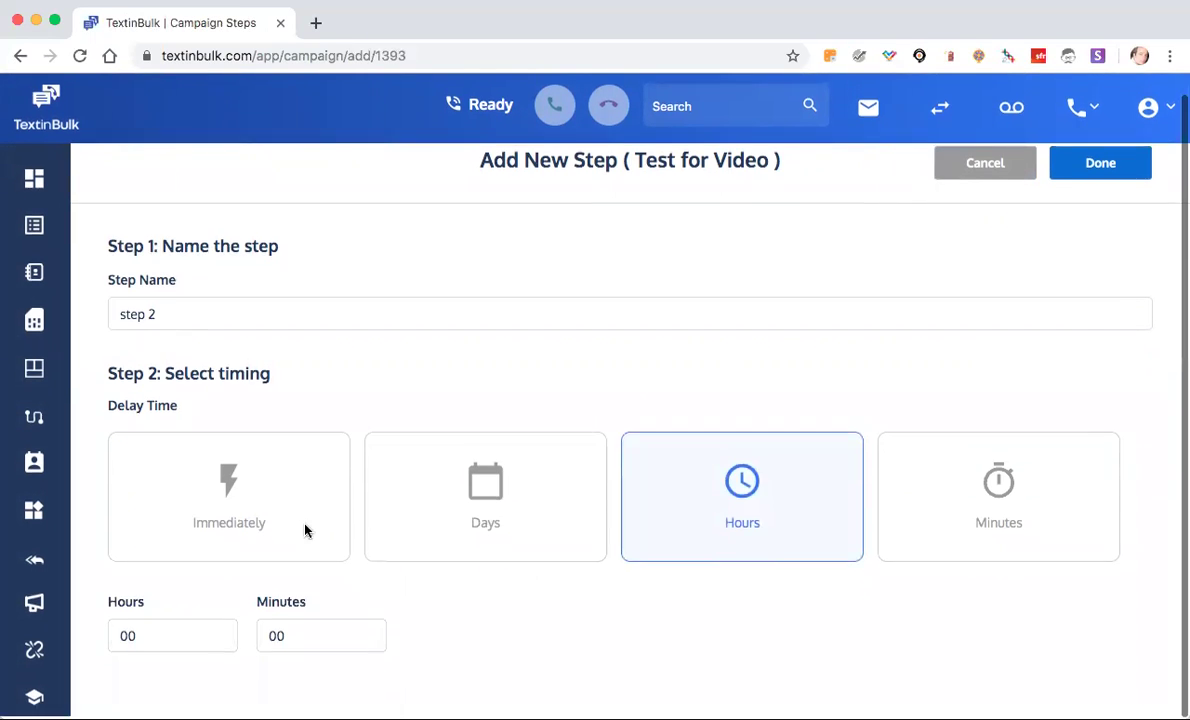
type("2")
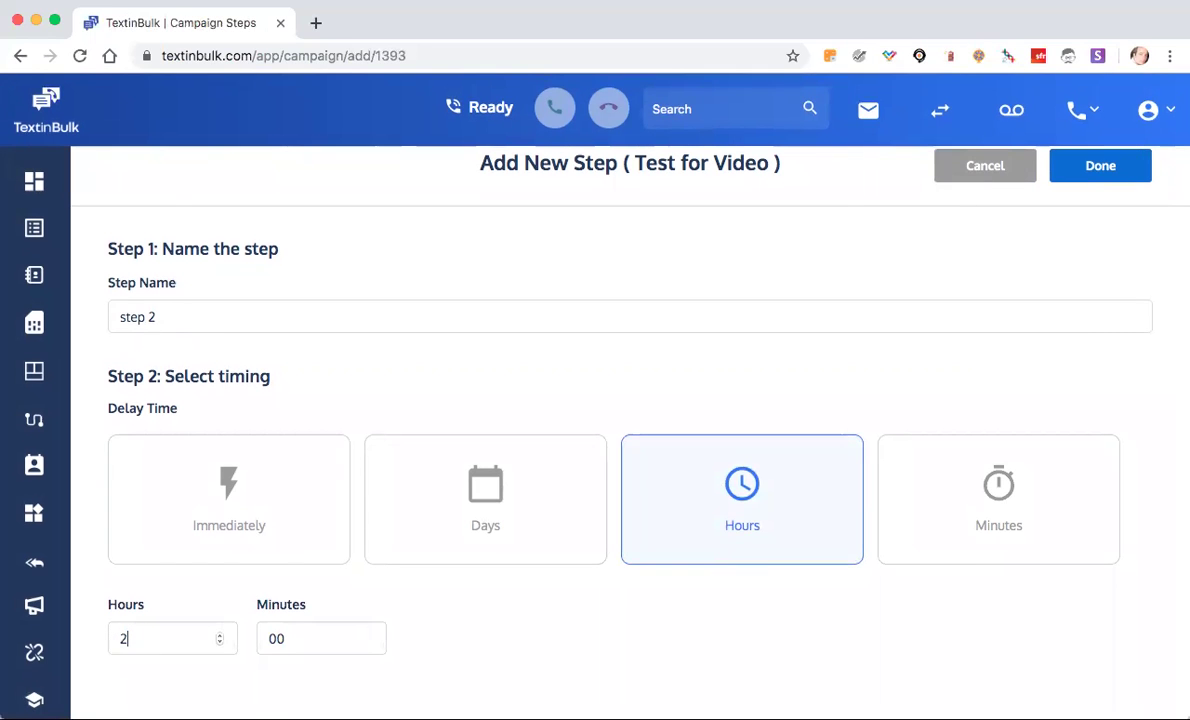
Step: Choose Email as the action for step 2 and opt to add new content
scroll(226, 635, "down", 5)
left_click(484, 555)
scroll(483, 551, "down", 3)
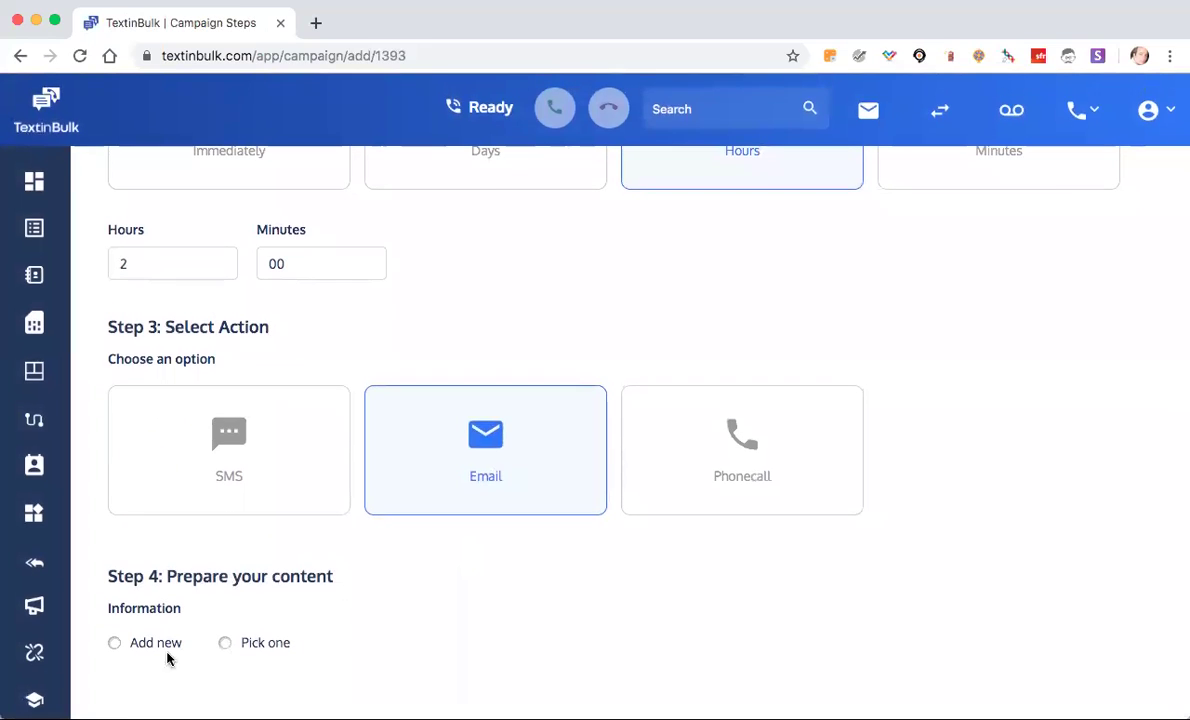
left_click(114, 645)
scroll(114, 648, "down", 5)
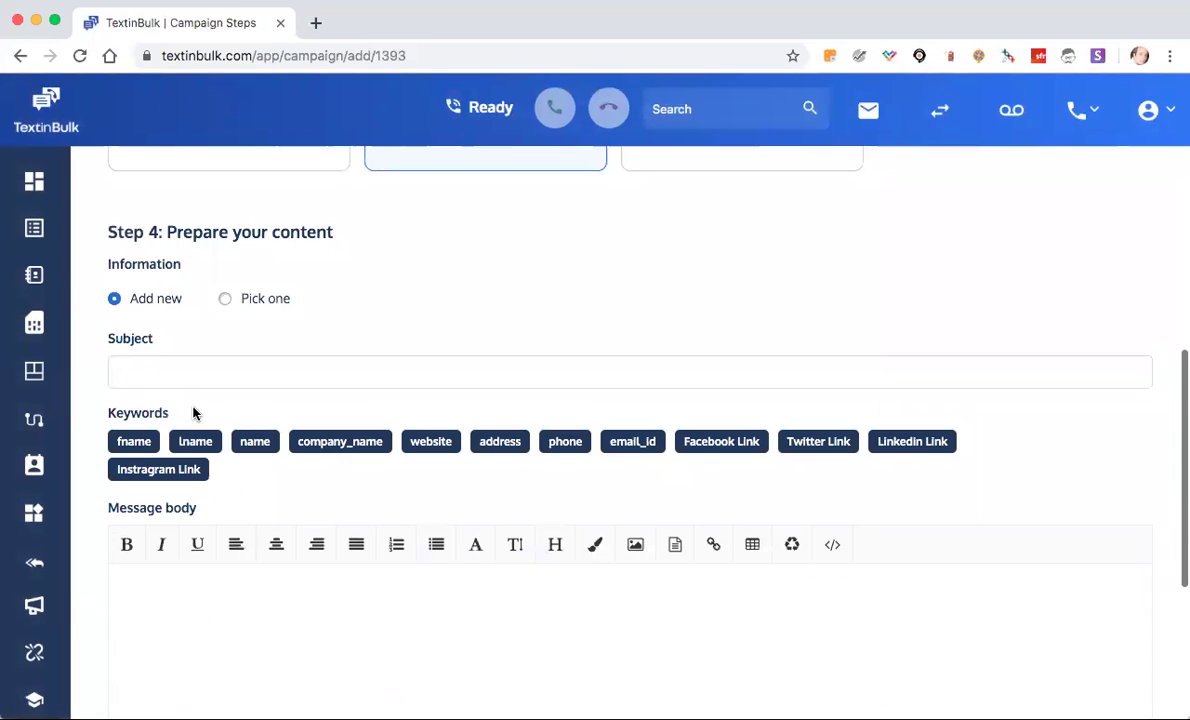
Step: Enter "Info you requested" as the email subject
left_click(189, 372)
type("Info ")
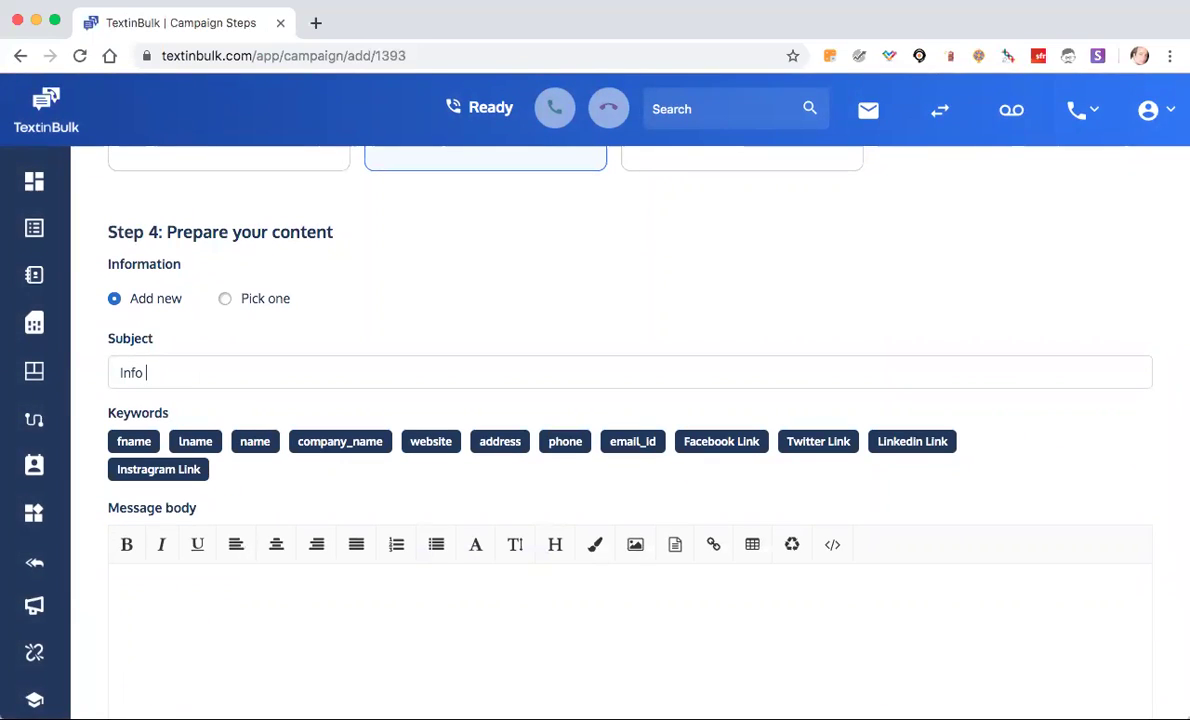
type("you resquested")
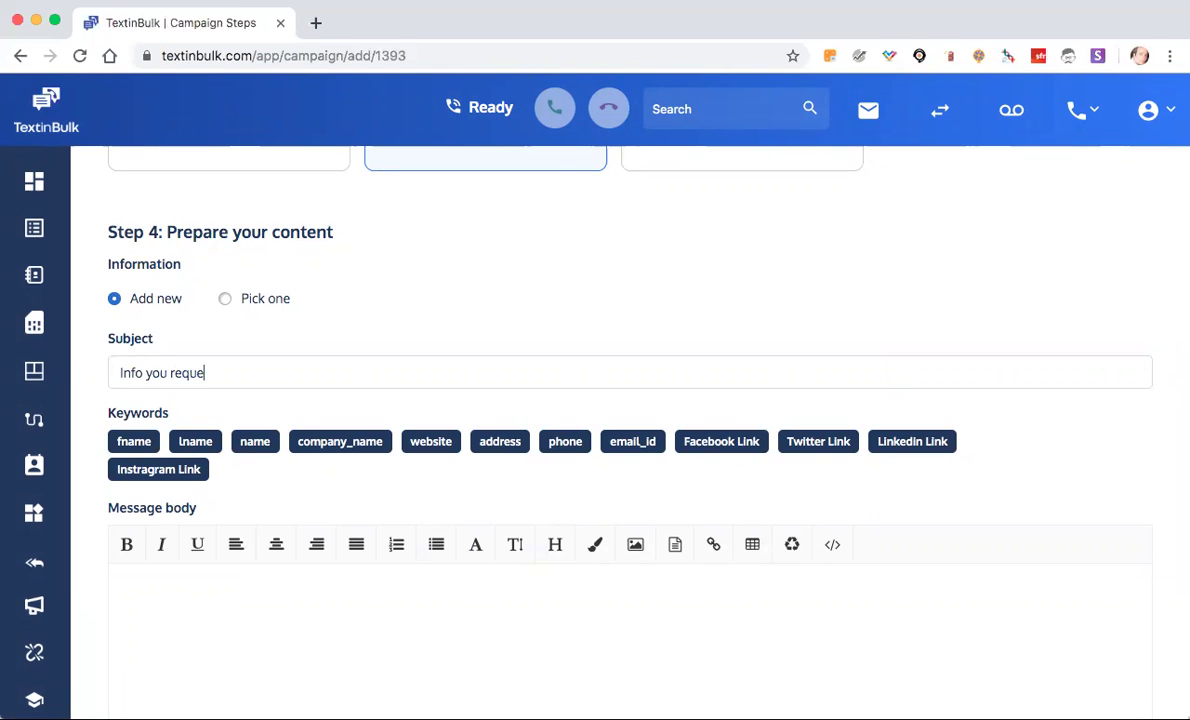
Step: Start the email body with "Hi," followed by the fname keyword
scroll(199, 484, "down", 2)
left_click(199, 484)
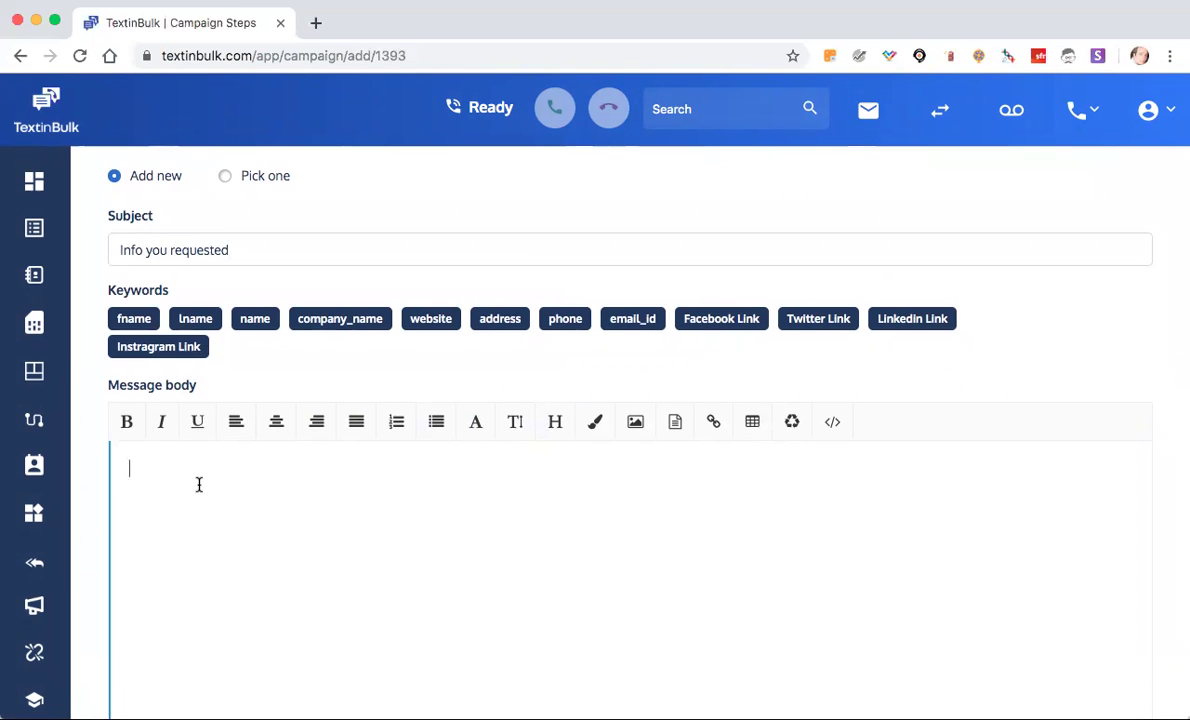
scroll(199, 484, "down", 3)
type("G")
key("BackSpace")
type("Hi,")
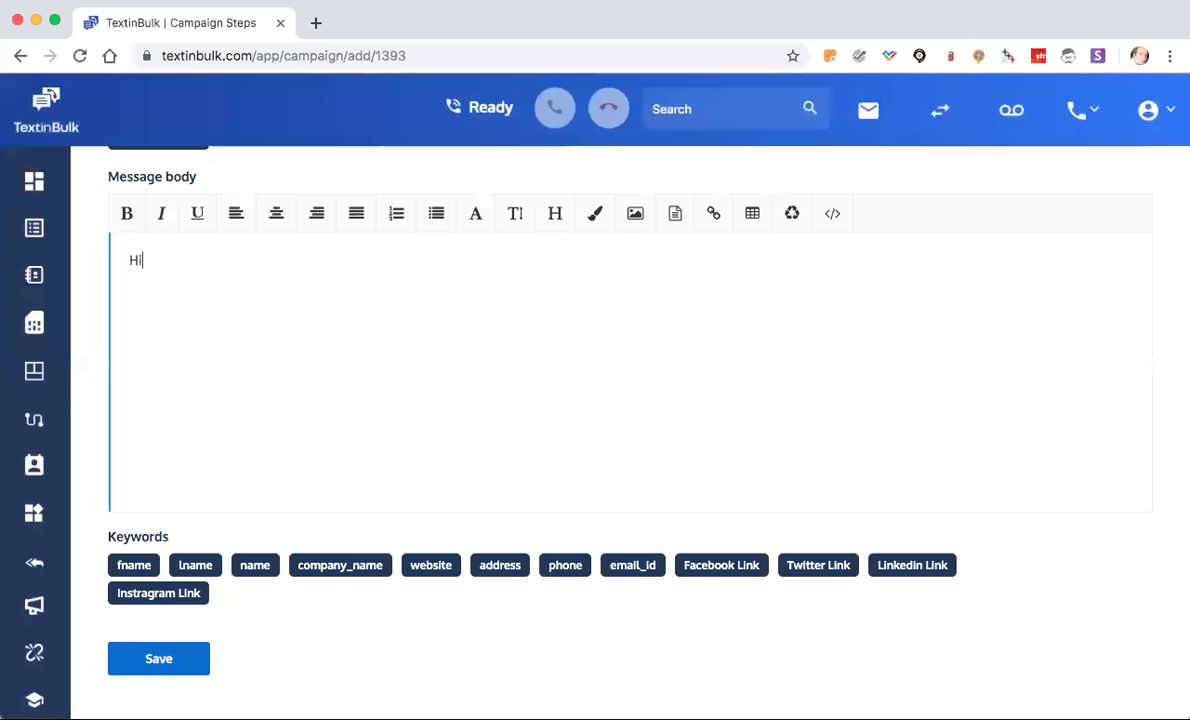
left_click(133, 565)
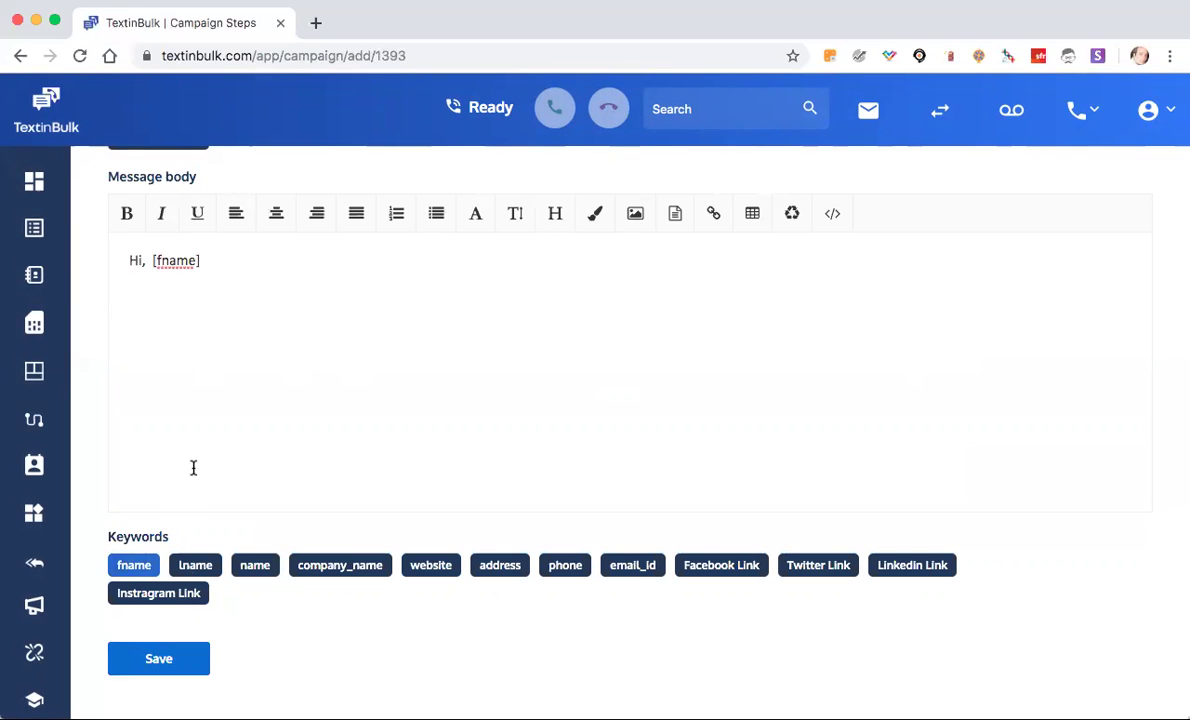
Step: Close the email greeting with a comma and add the line "Here is the info you requested." below it
left_click(159, 292)
type(",")
key("Return")
type("Here is the info yuo requested.")
double_click(225, 295)
type("you")
left_click(221, 358)
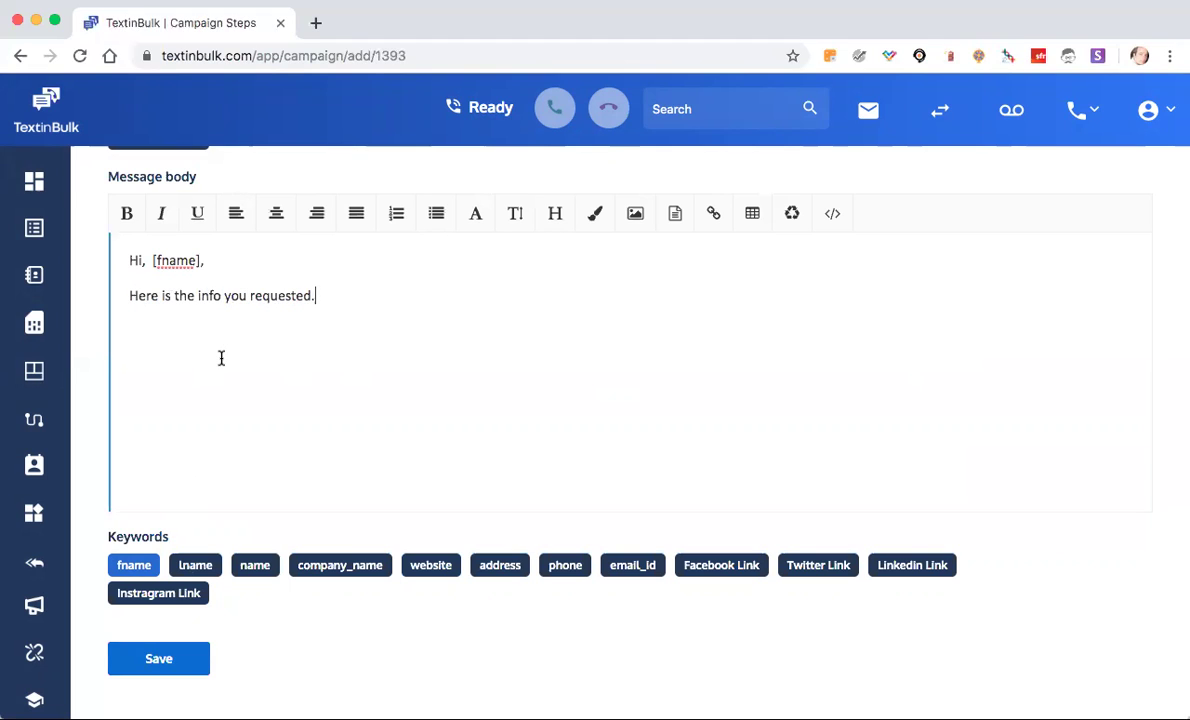
Step: Add the placeholder line "jhg,kefn.fkj," and the line "Thanks!" to the email body
key("Return")
type("jhg,kefn,fkj,")
key("shift+Return")
type("Thanks")
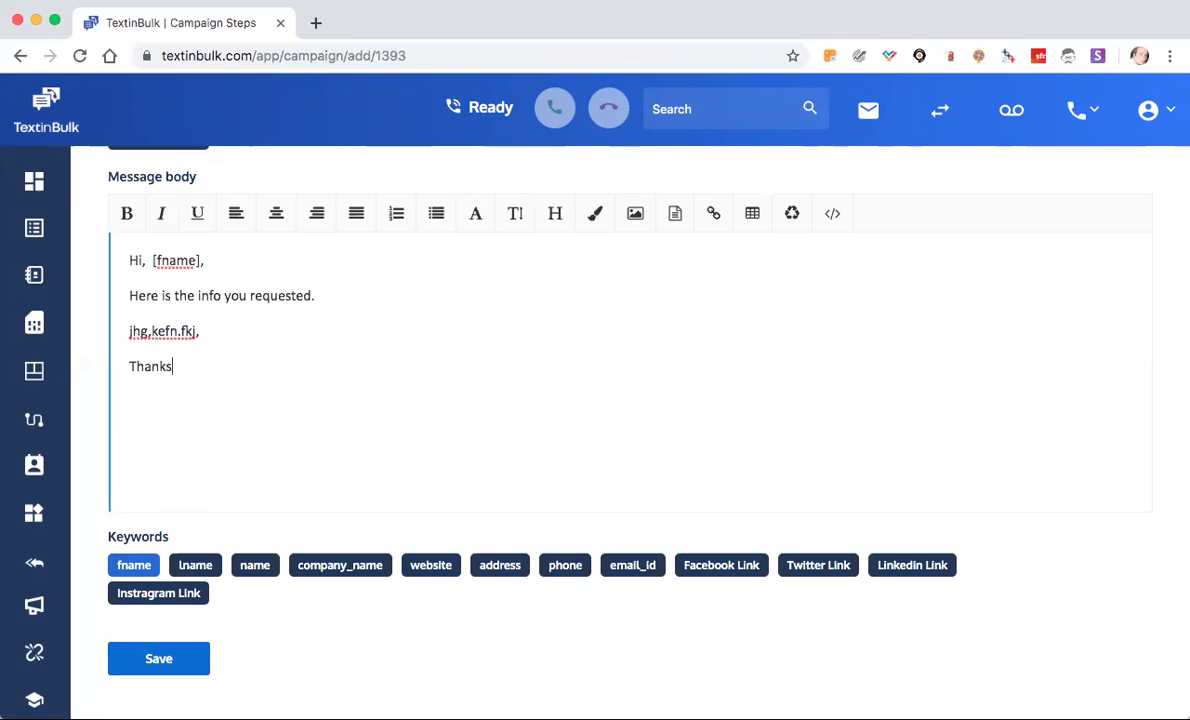
type("!")
Step: End the email body with the line "Let us know if you have questions." and save the step
key("Return")
type("We'll")
key("BackSpace")
key("BackSpace")
key("BackSpace")
key("BackSpace")
key("BackSpace")
type("Let us know if yuo have ")
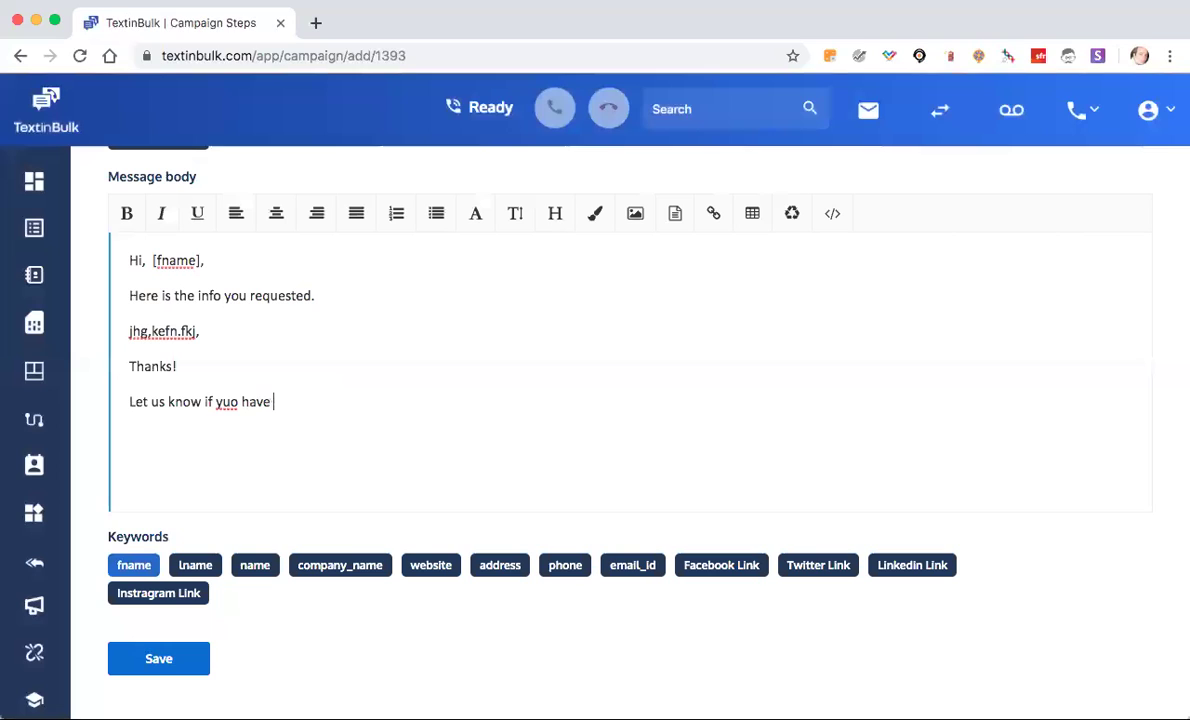
type("questions.")
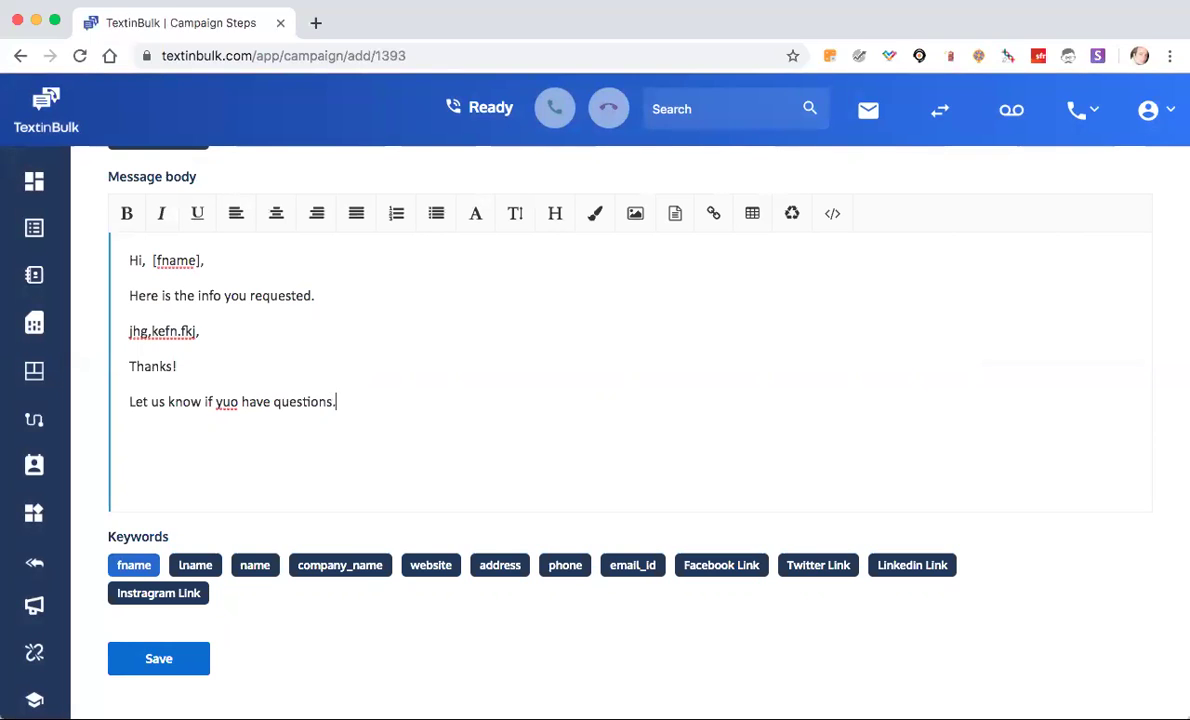
double_click(217, 401)
type("you")
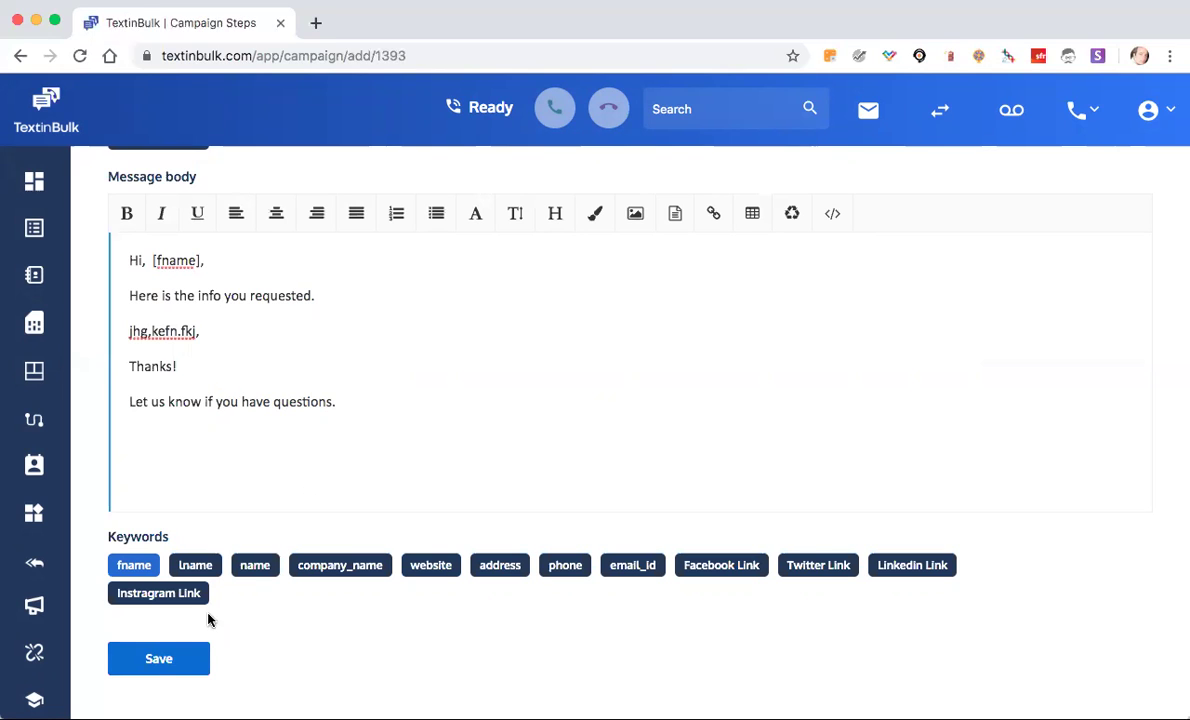
left_click(159, 665)
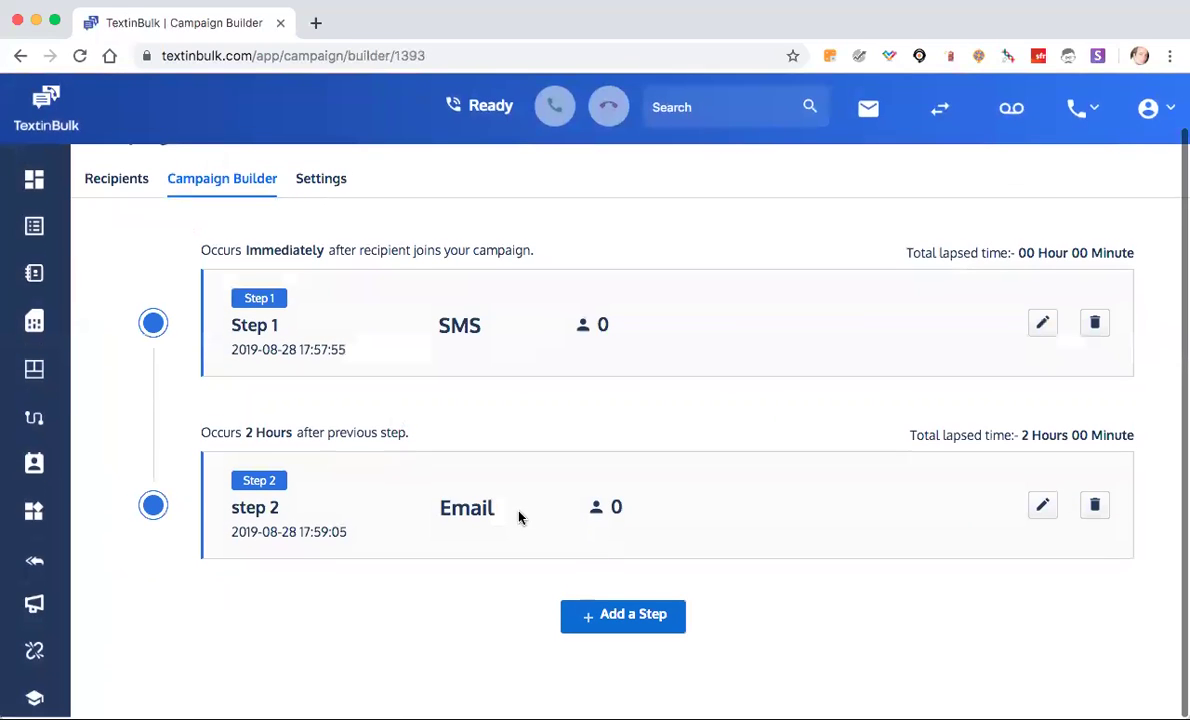
Step: Add a new campaign step named "step 3" and set its delay to 1 day
left_click(590, 626)
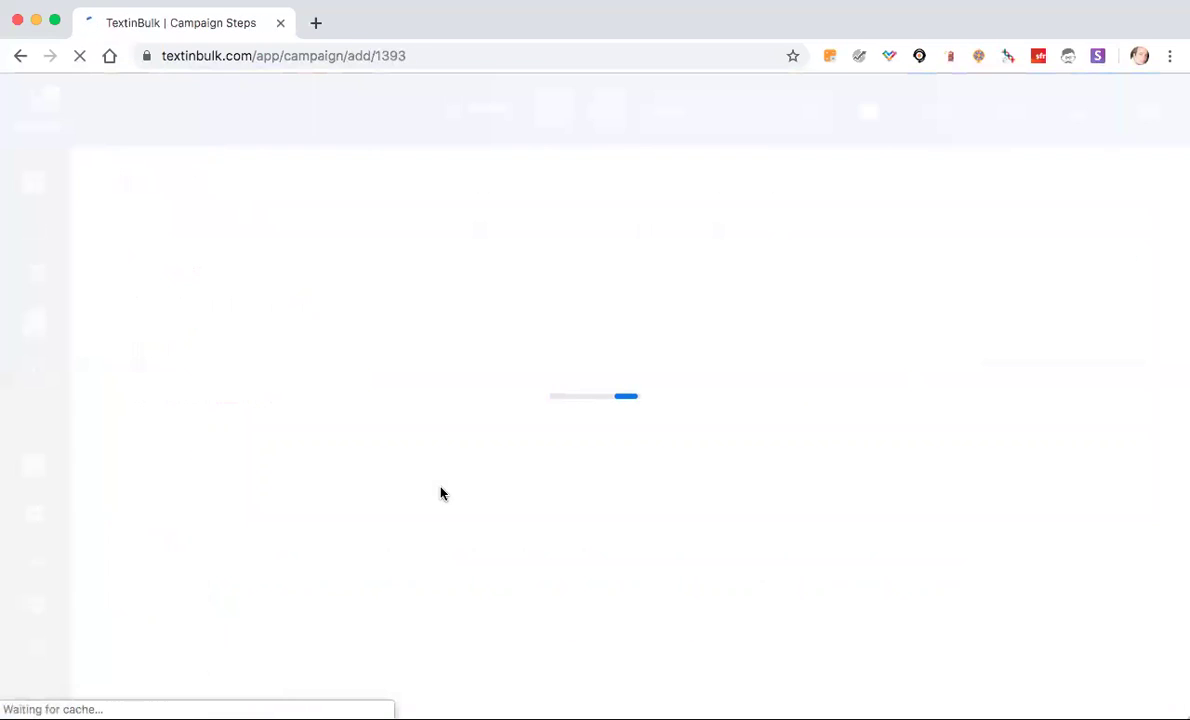
left_click(273, 339)
type("step 3")
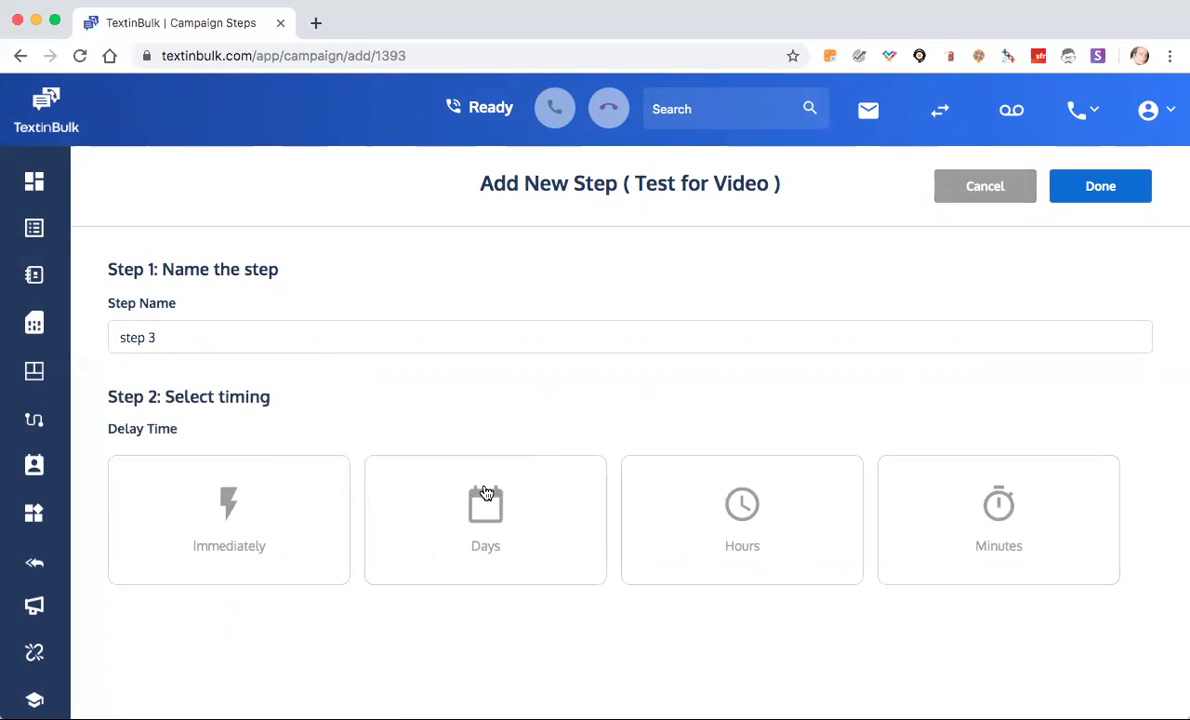
left_click(793, 521)
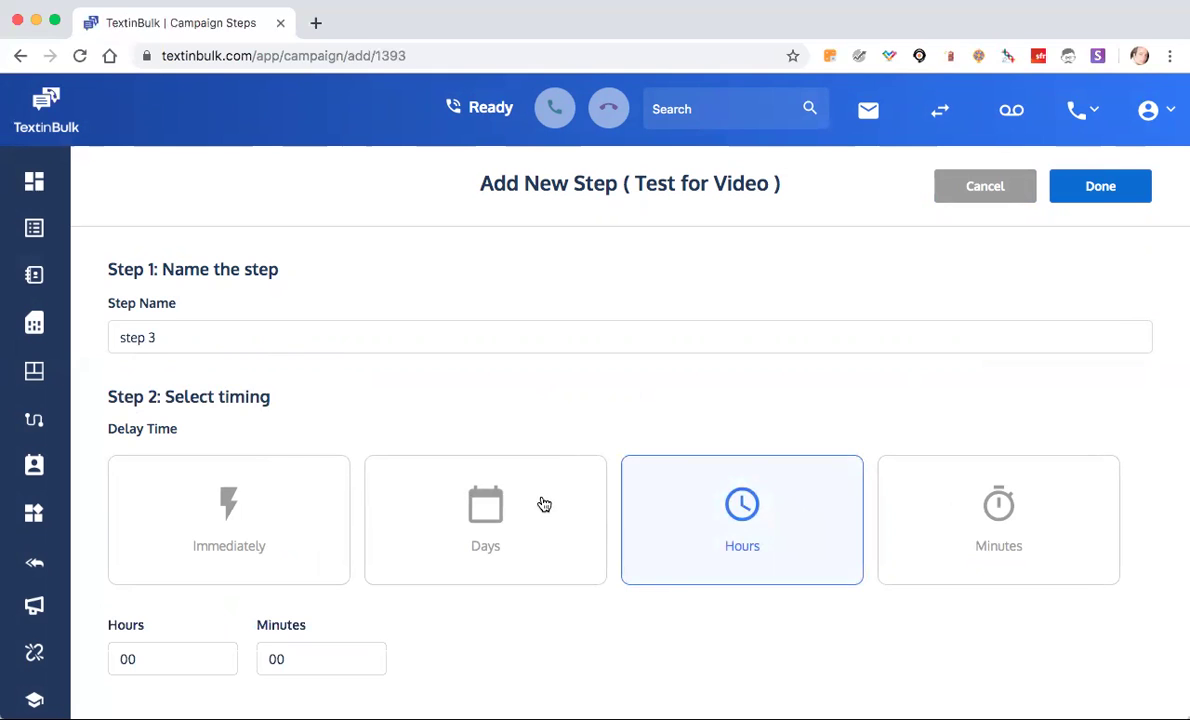
left_click(488, 514)
scroll(488, 514, "down", 1)
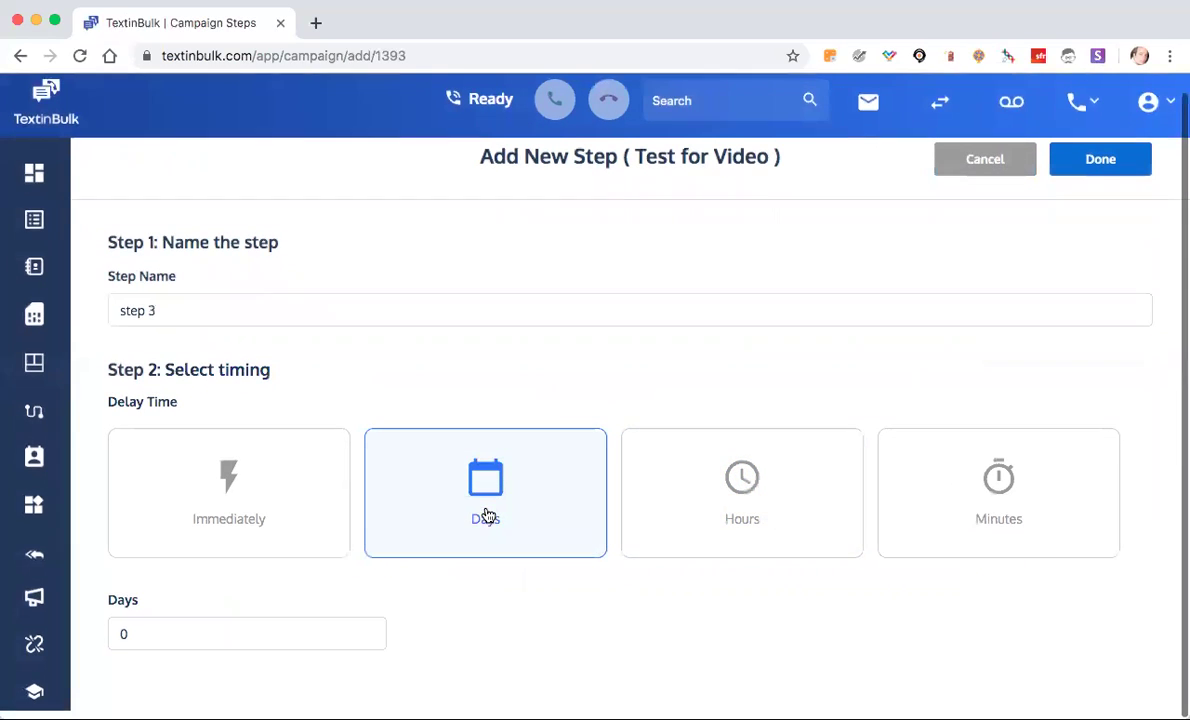
left_click_drag(165, 643, 100, 649)
type("1")
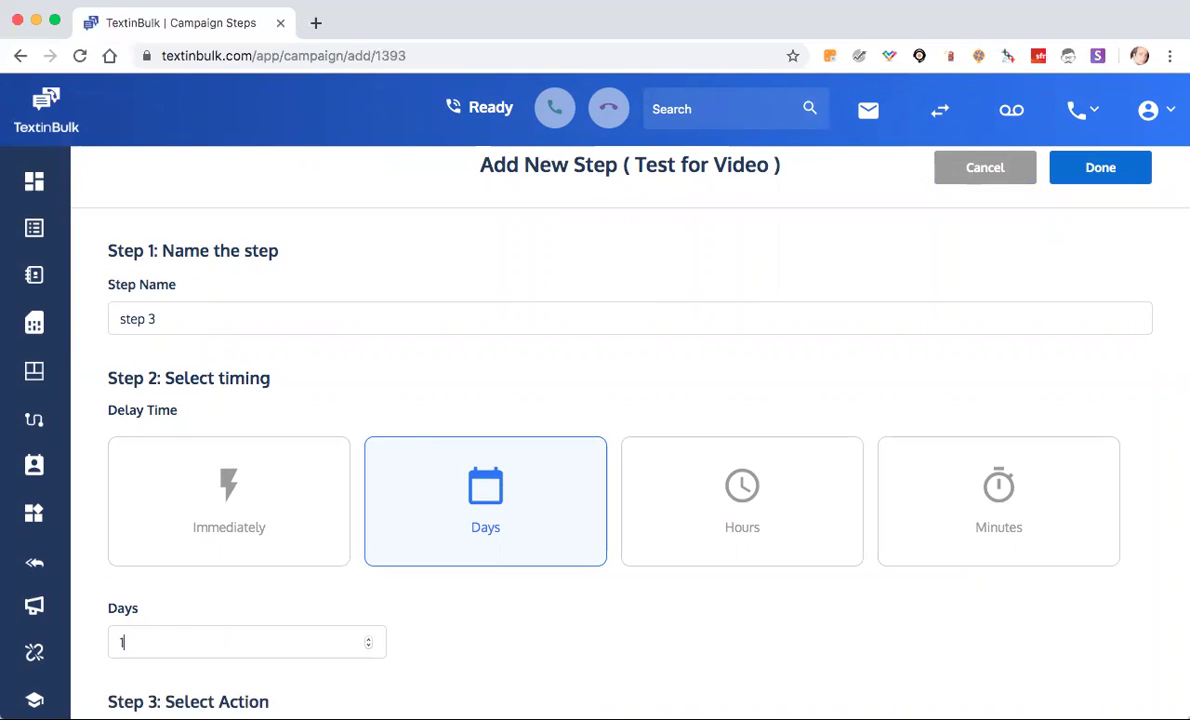
Step: Set the step's action to Phonecall with Drop RVM content, and choose to add a new RVMD
scroll(146, 619, "down", 5)
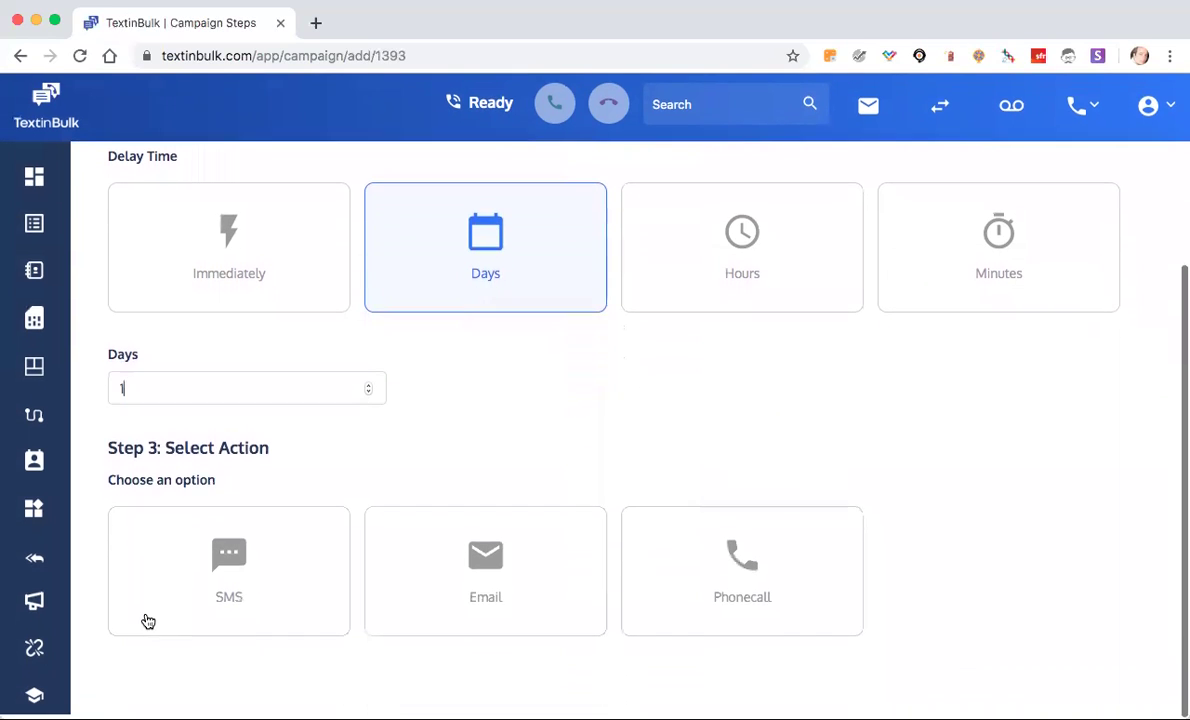
left_click(720, 576)
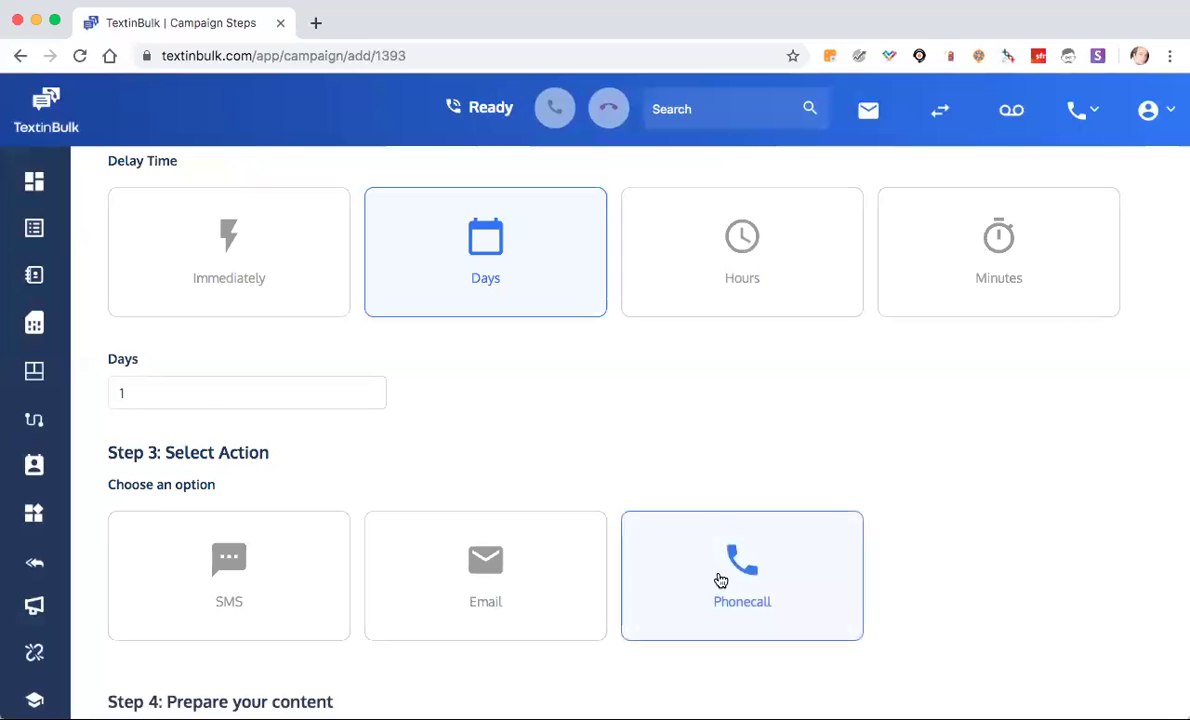
scroll(717, 576, "down", 2)
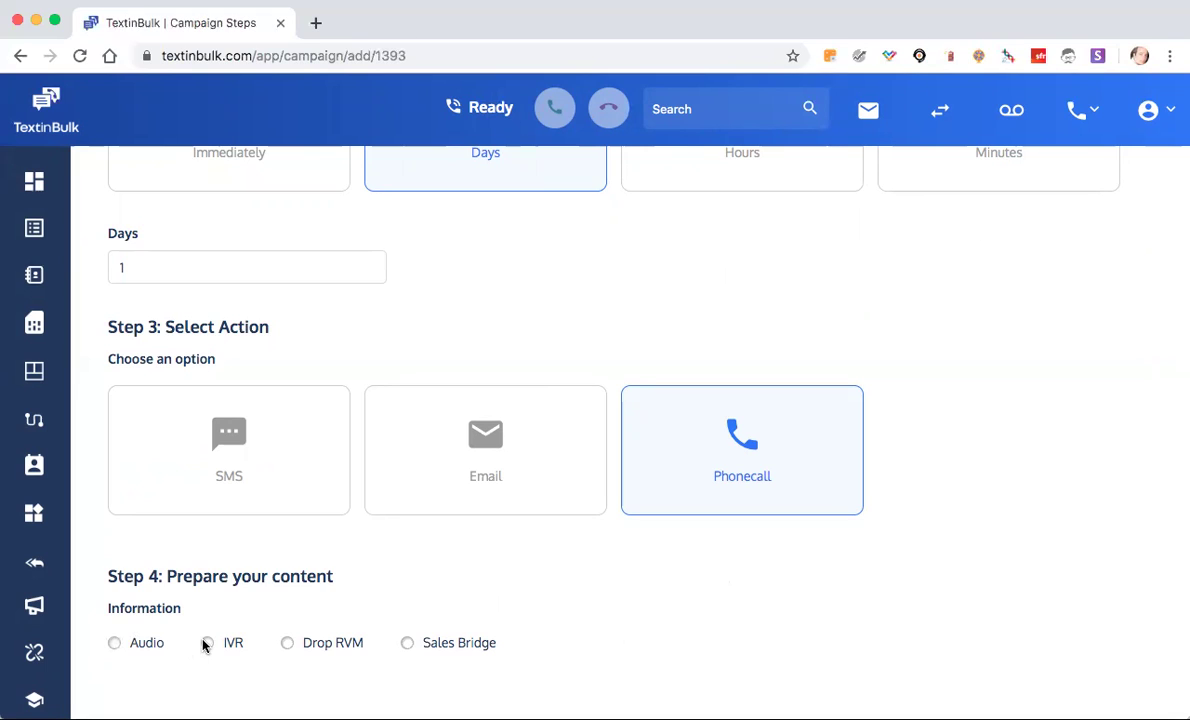
left_click(286, 644)
scroll(319, 627, "down", 2)
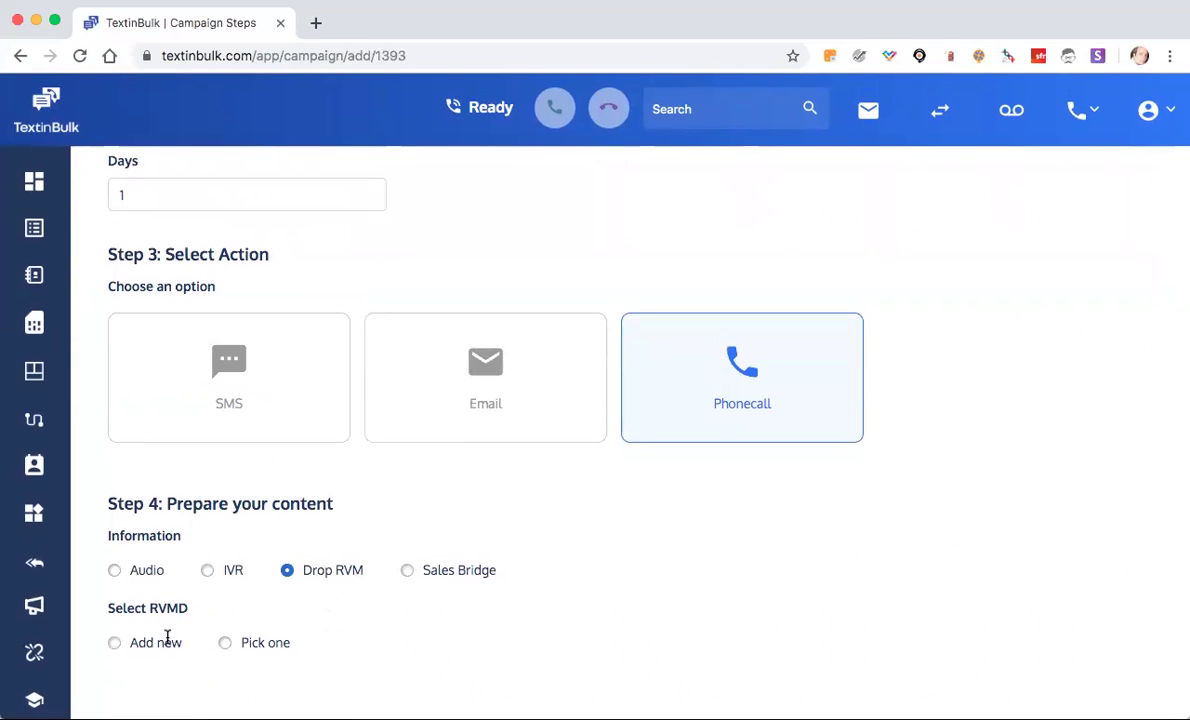
left_click(114, 643)
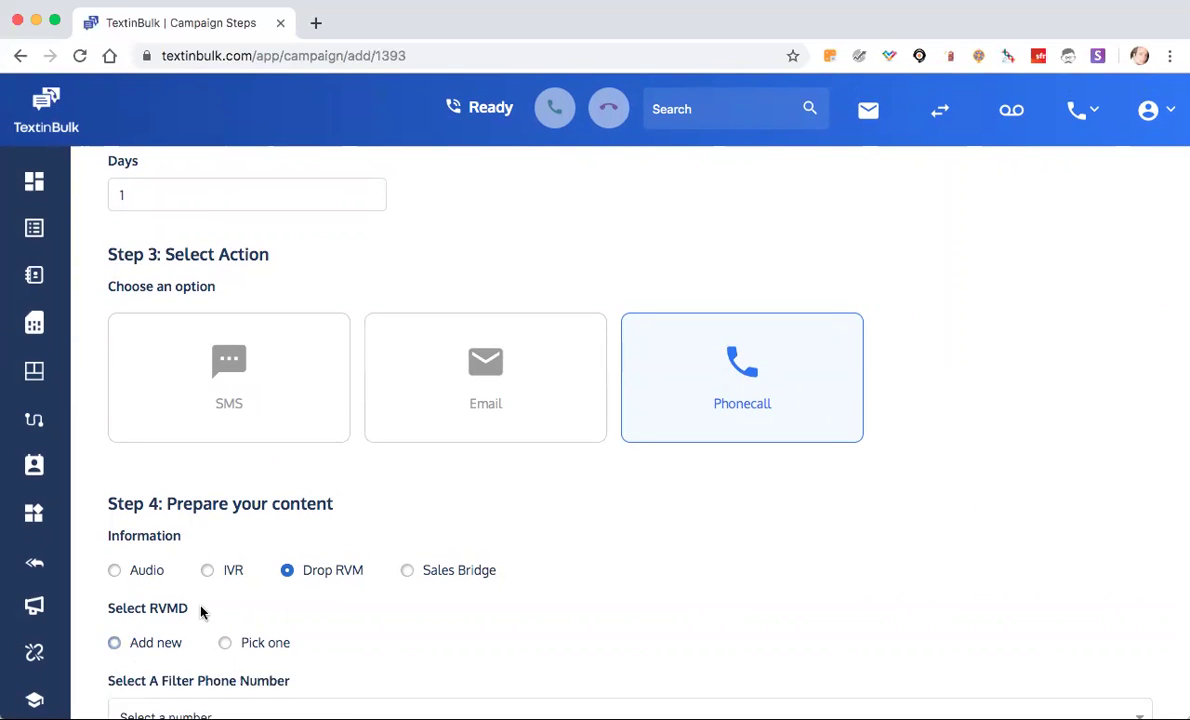
scroll(205, 605, "down", 5)
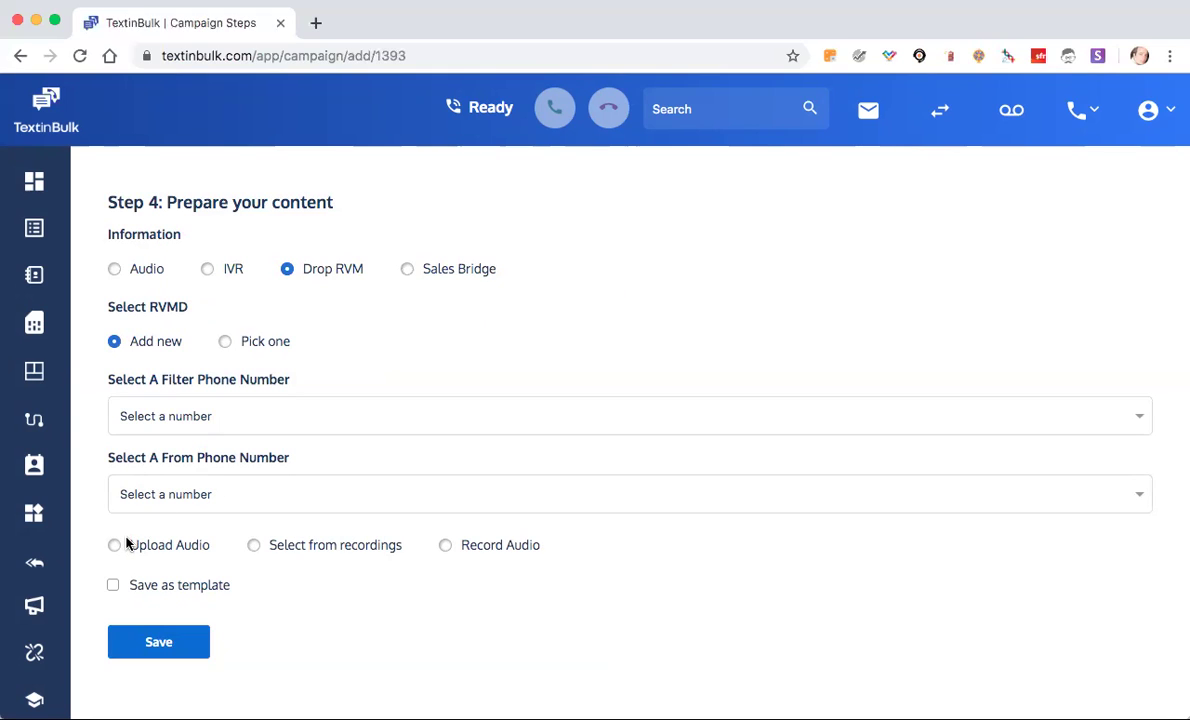
Step: Choose Record Audio as the voicemail source and record a message about 31 seconds long
left_click(446, 546)
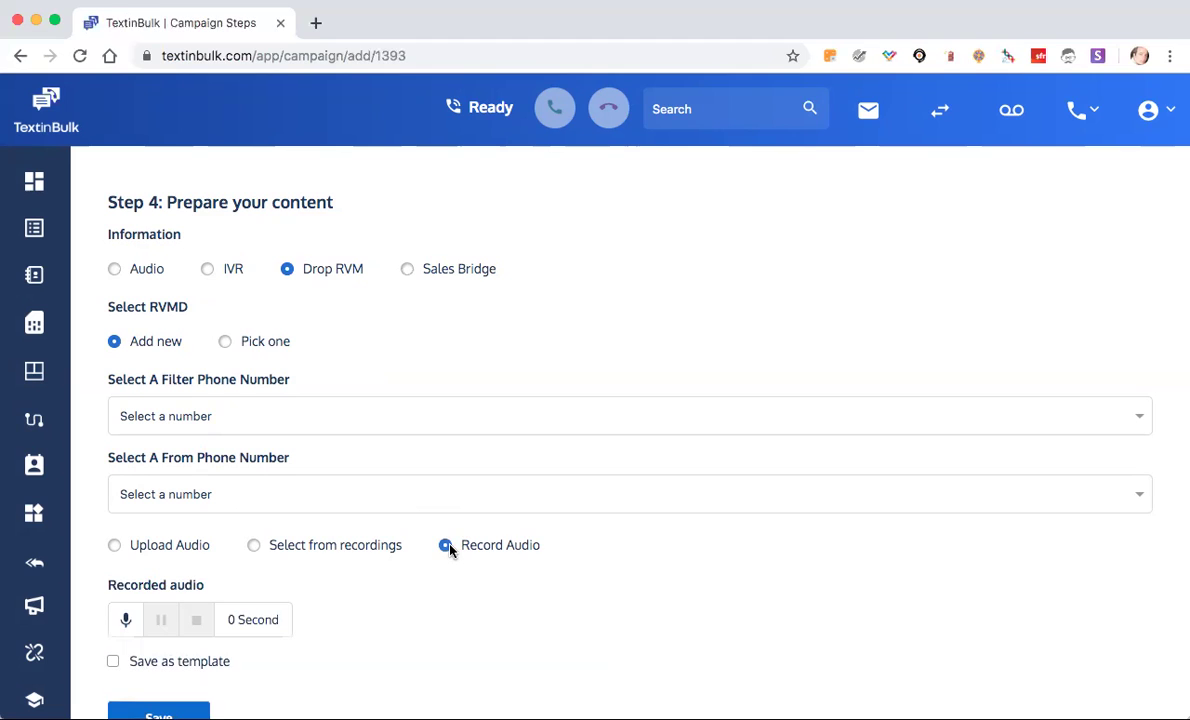
scroll(406, 568, "down", 2)
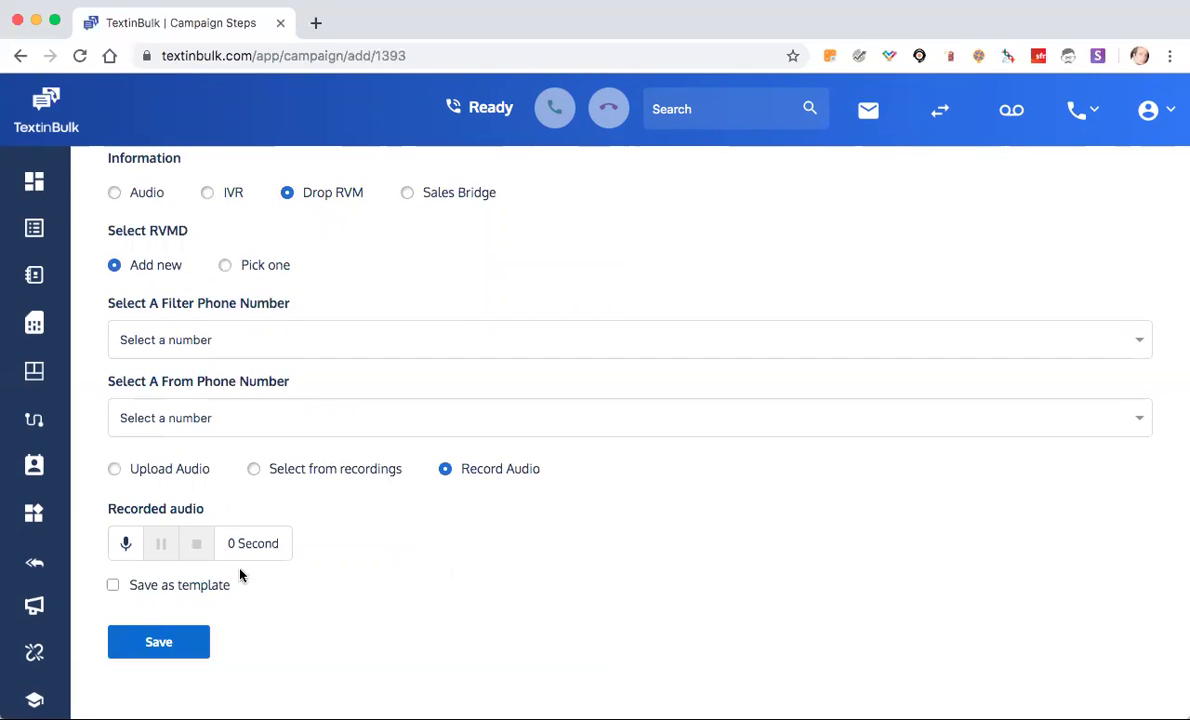
left_click(125, 545)
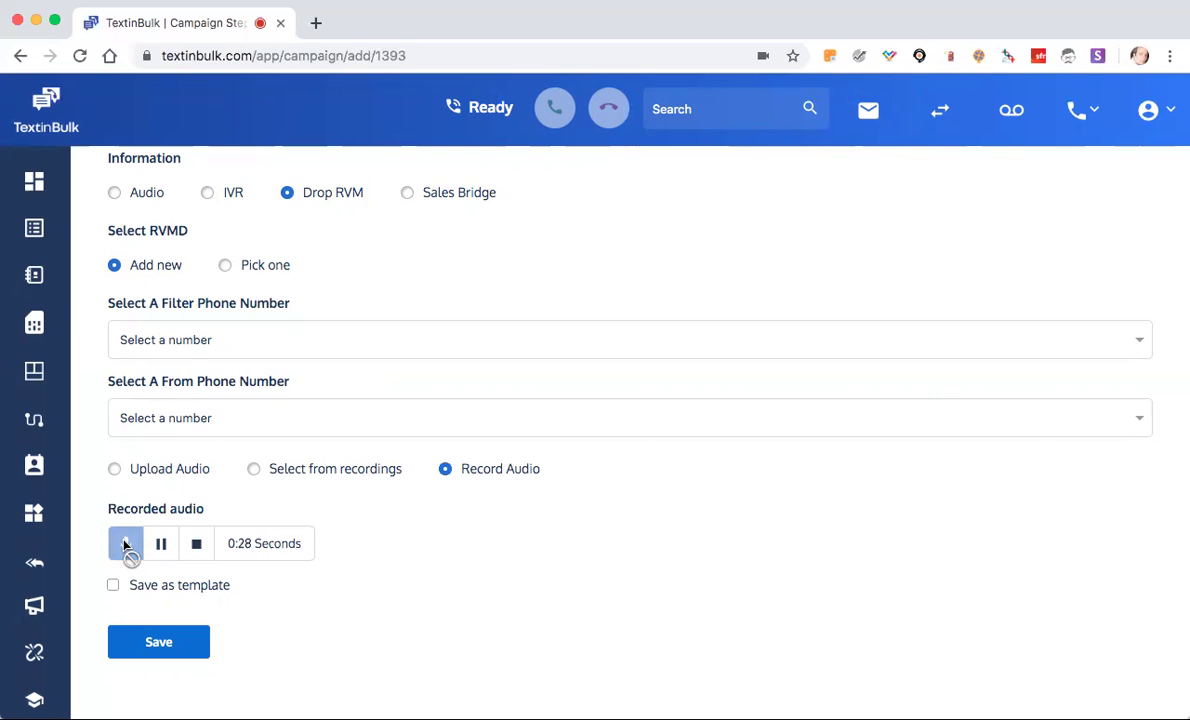
left_click(195, 545)
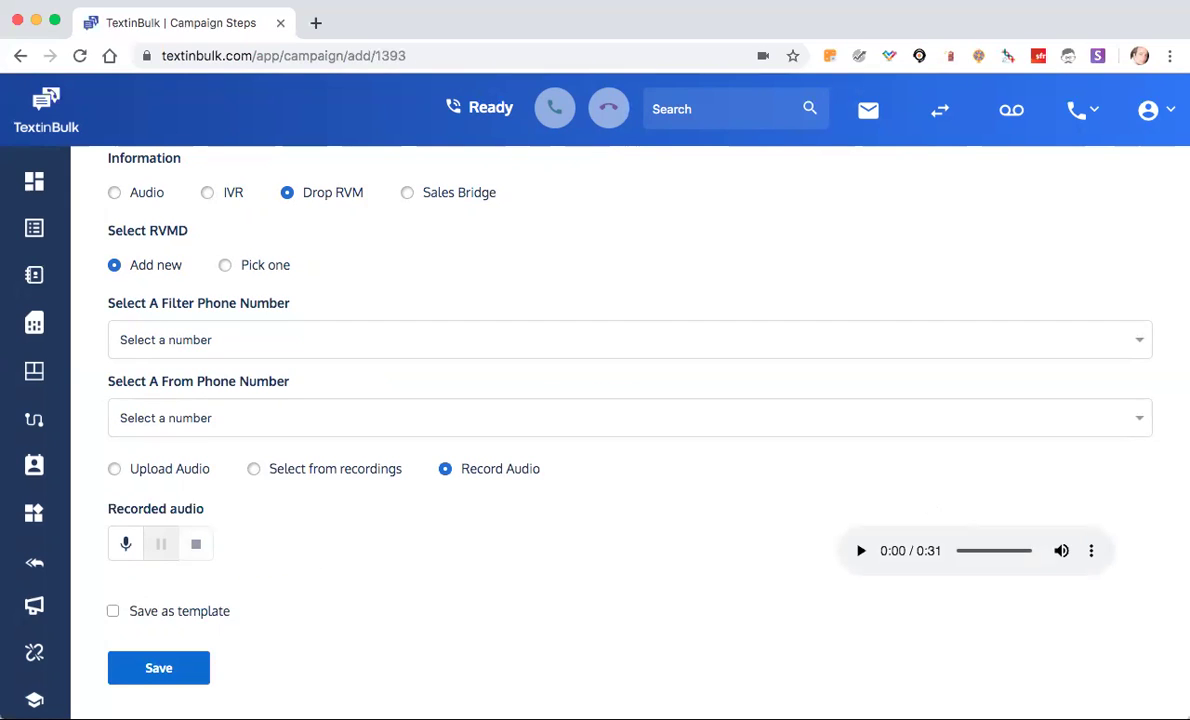
Step: Set both the filter phone number and the from phone number to Main Business
scroll(412, 670, "down", 1)
scroll(368, 492, "up", 1)
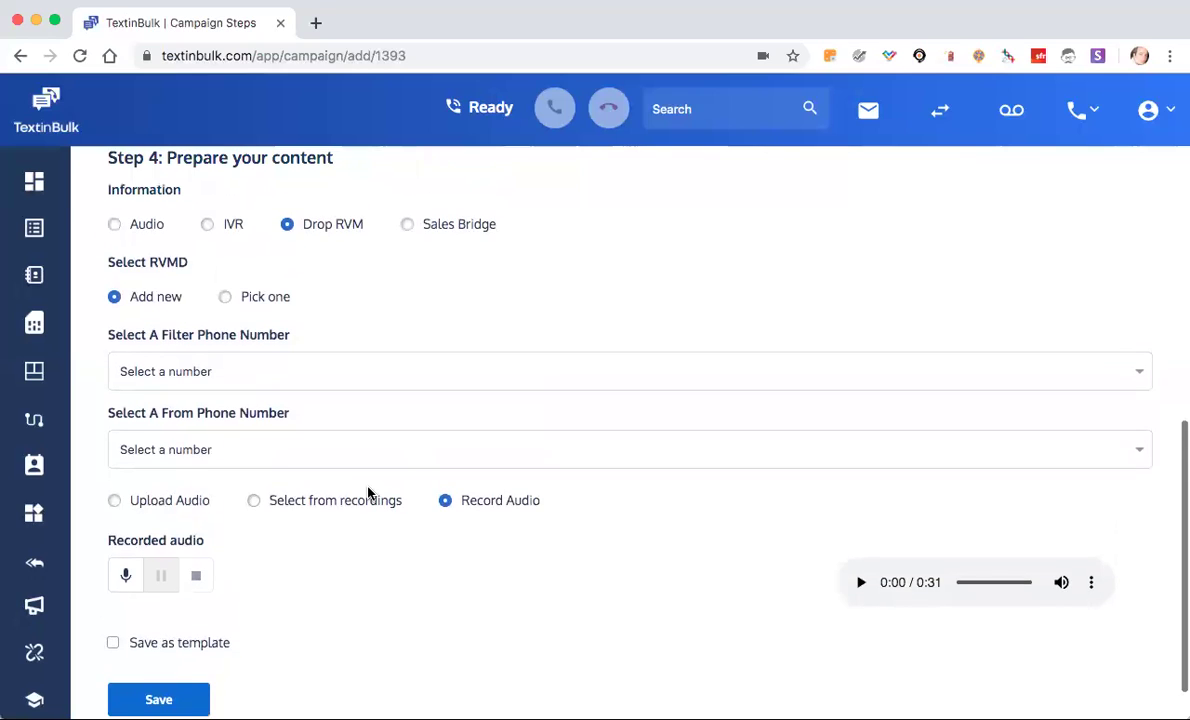
left_click(163, 381)
left_click(168, 389)
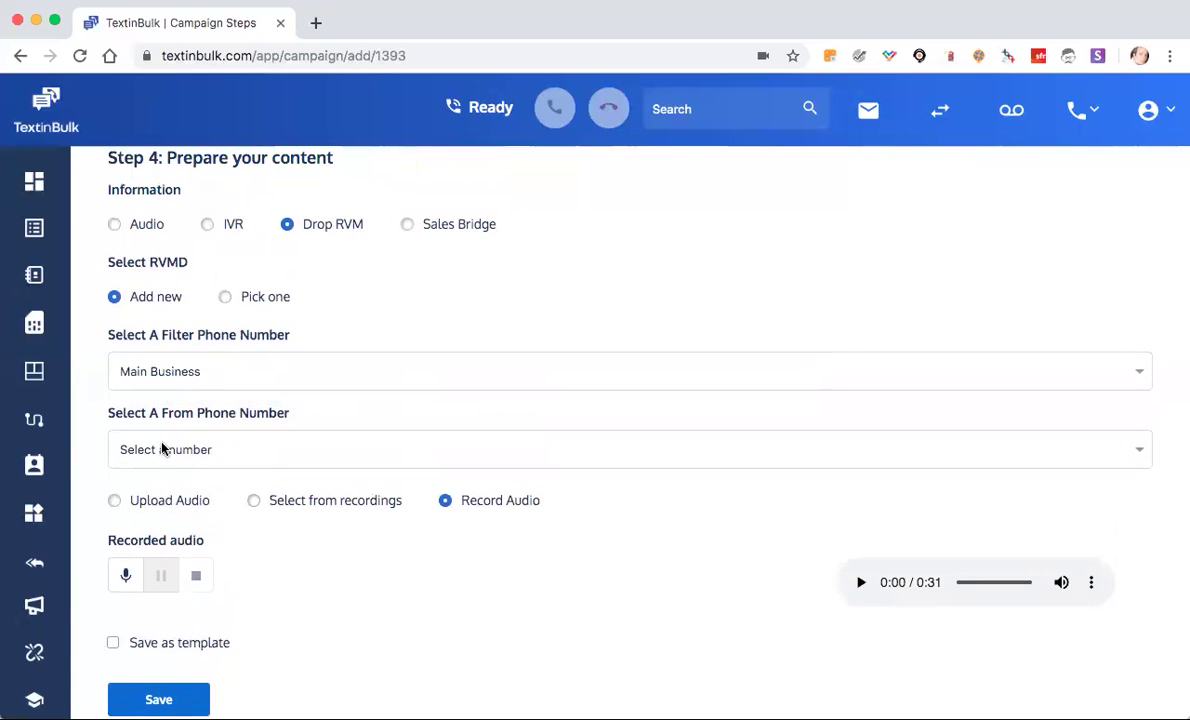
left_click(163, 449)
left_click(165, 472)
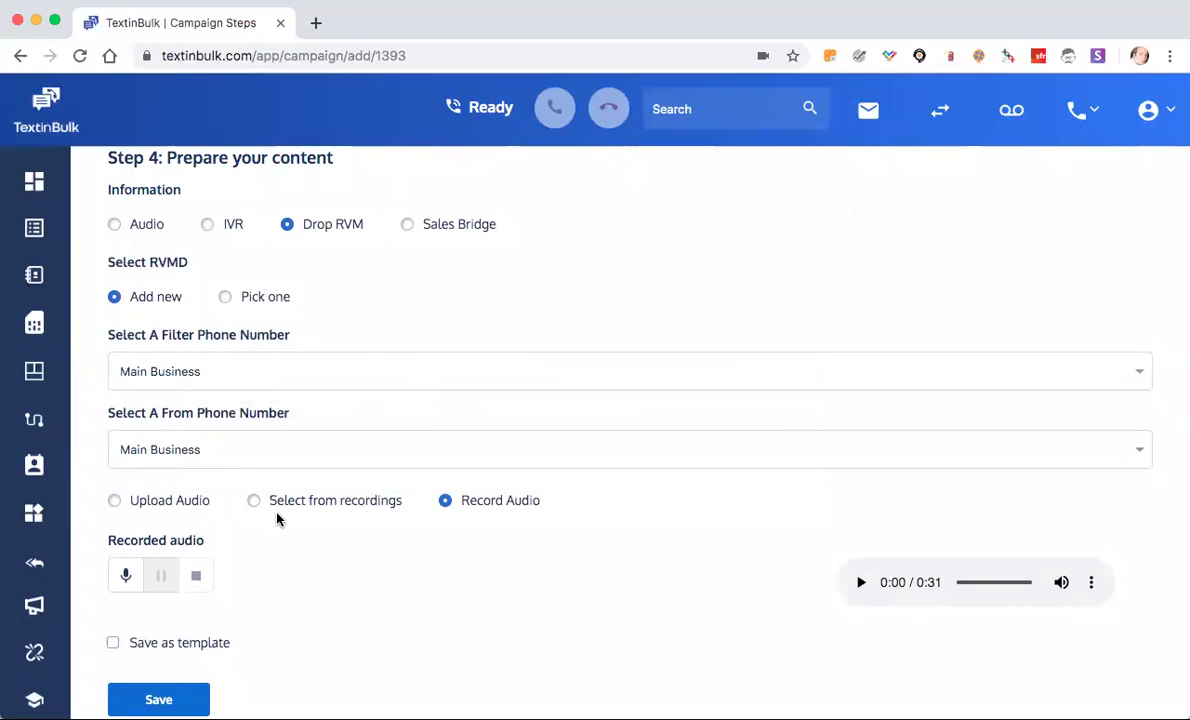
Step: Try to save the call step with the 31-second recording, and check the recording's playback options
scroll(277, 518, "down", 1)
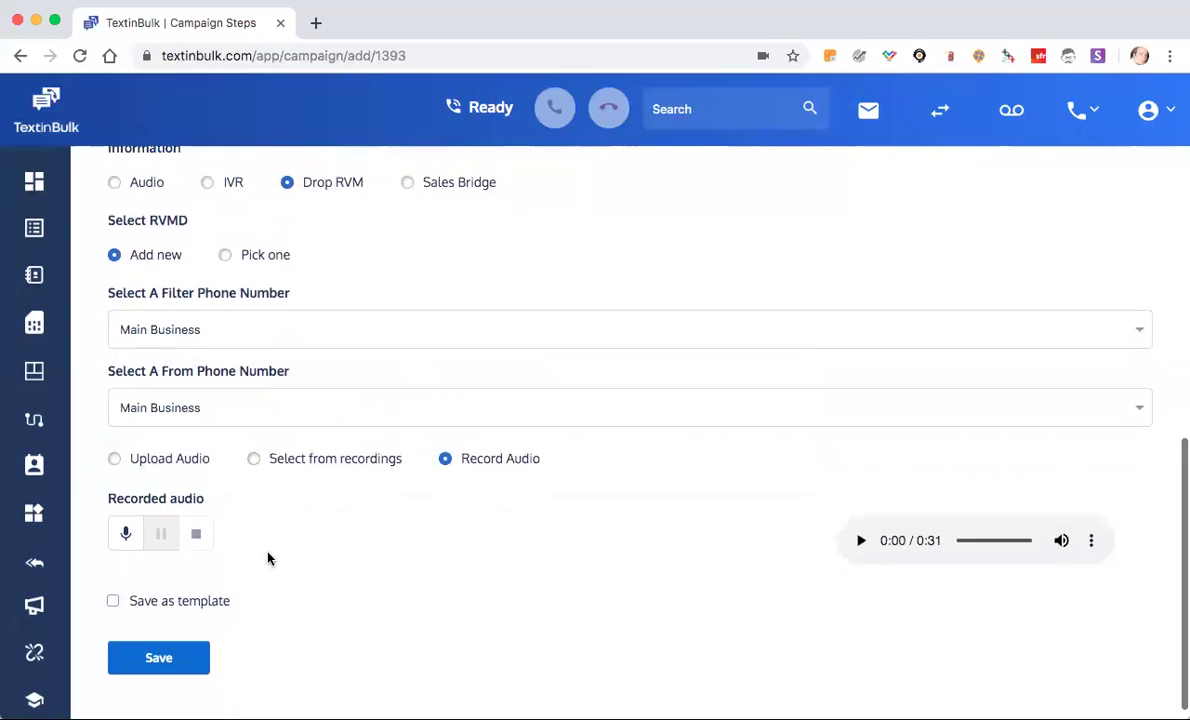
left_click(170, 672)
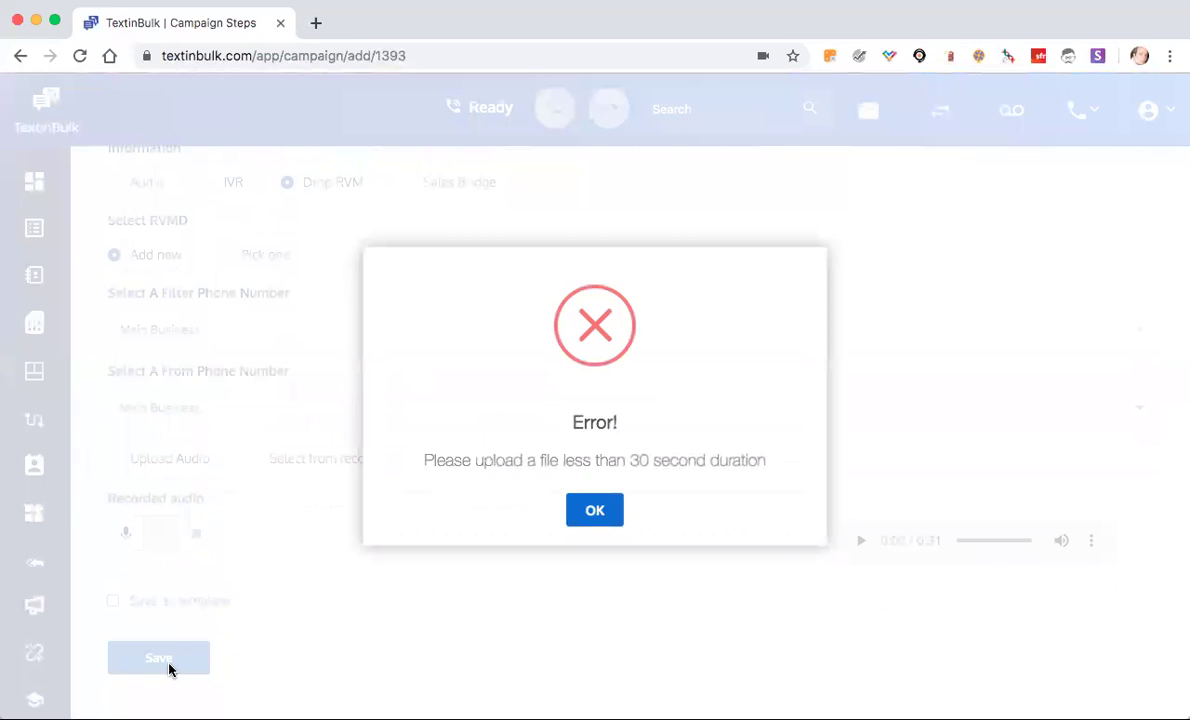
left_click(592, 510)
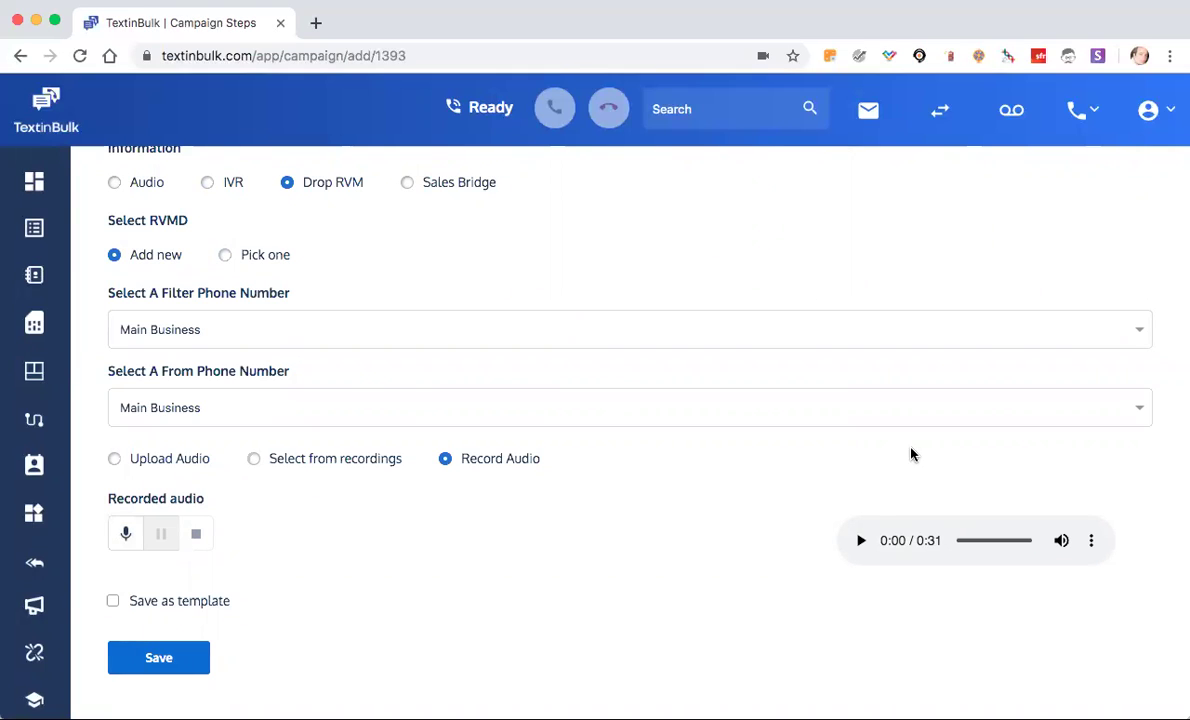
left_click(1089, 541)
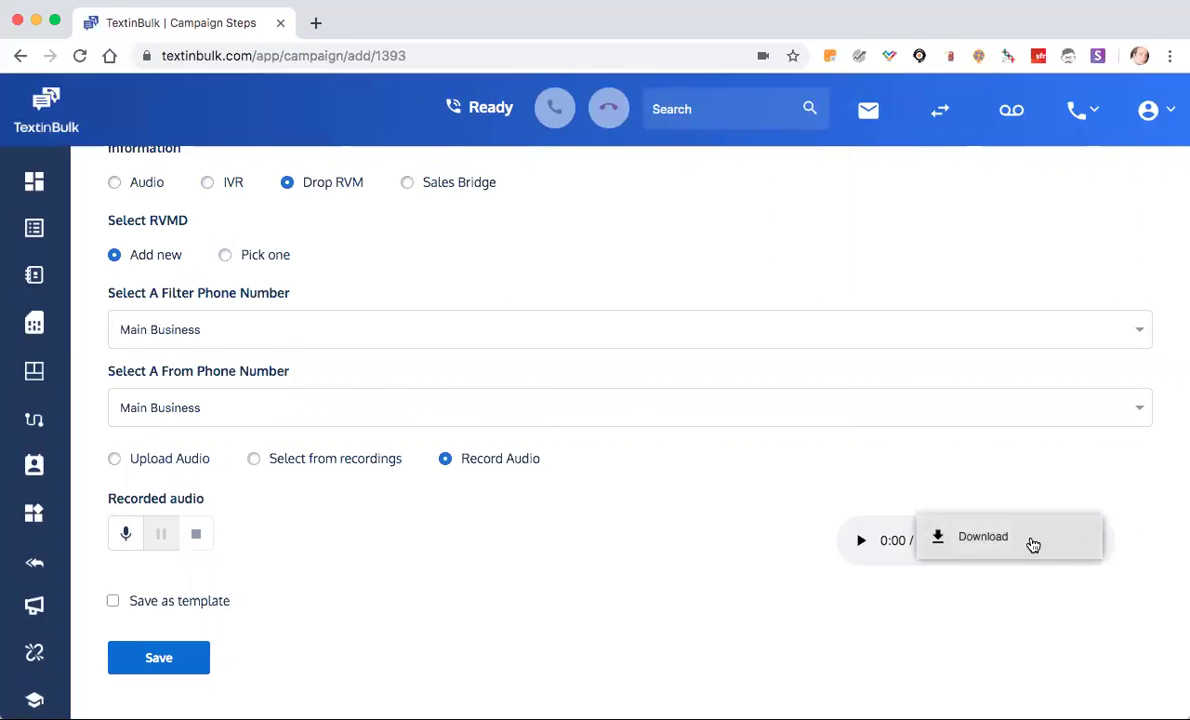
left_click(321, 531)
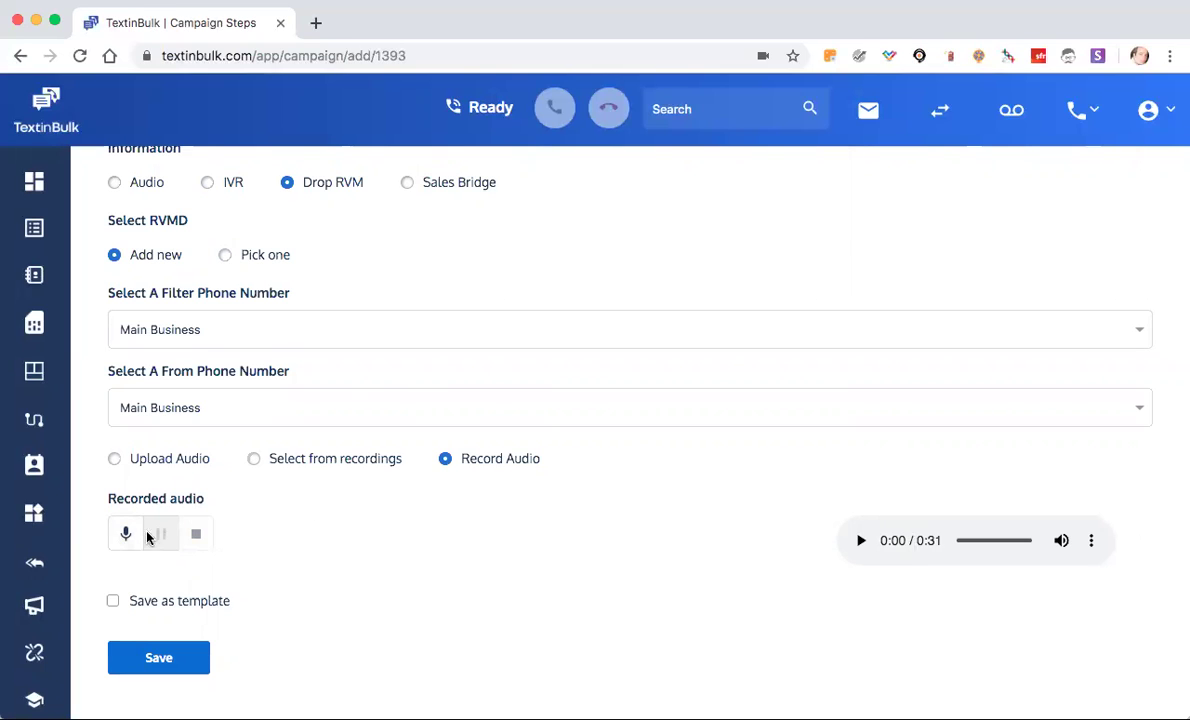
Step: Record the voicemail message again at about 26 seconds and save the call step
left_click(121, 529)
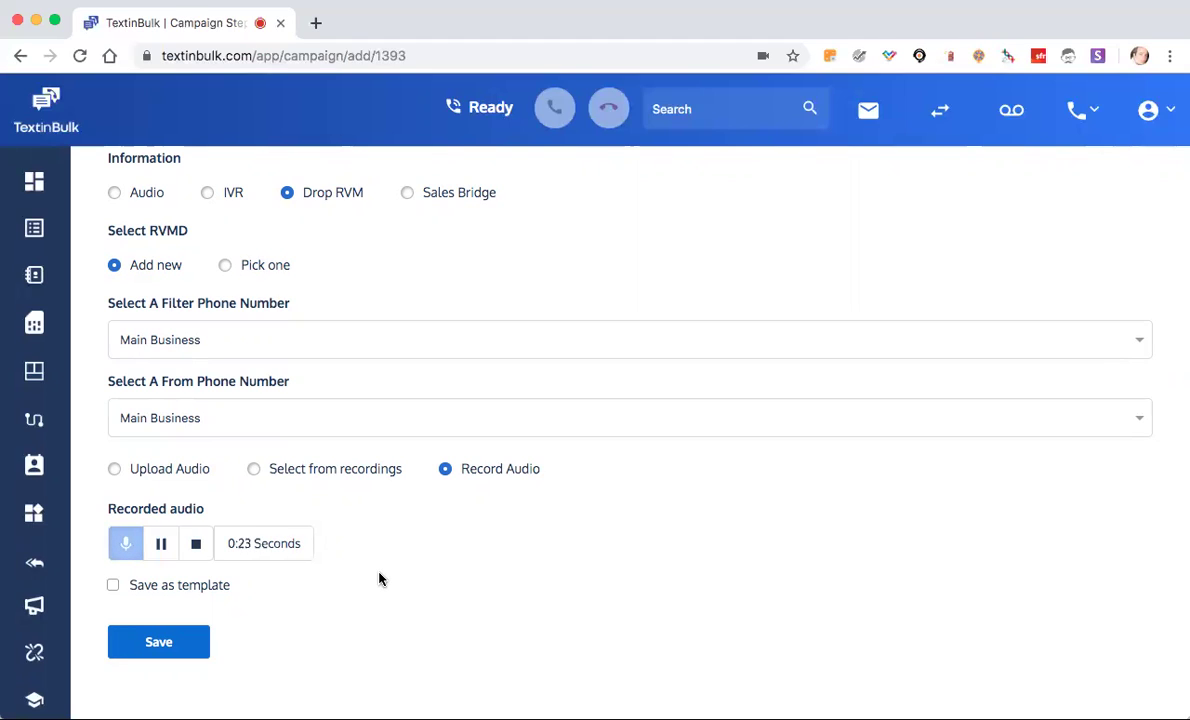
left_click(196, 546)
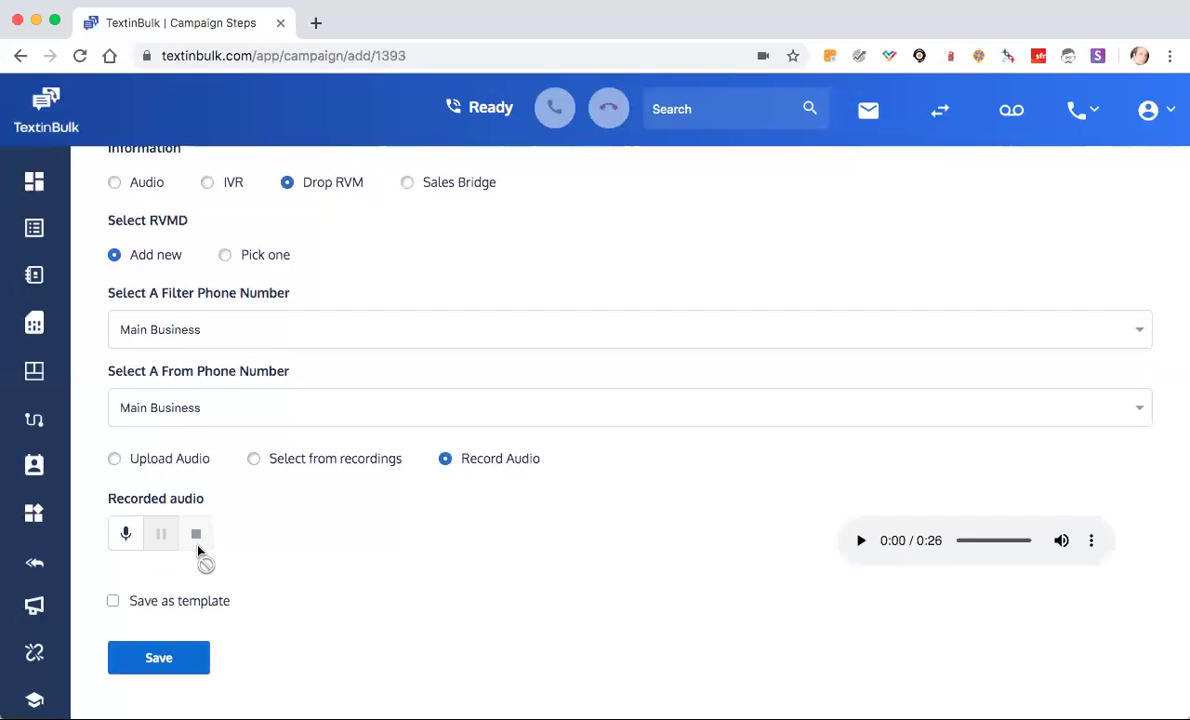
left_click(163, 658)
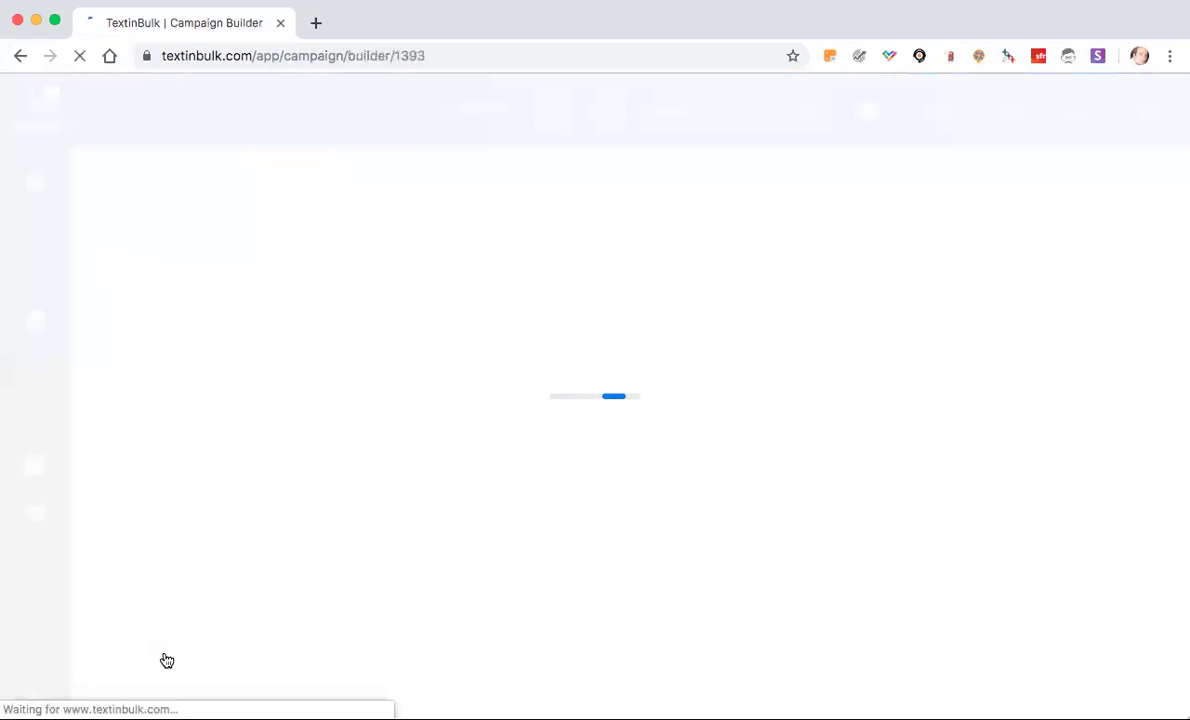
Step: Review the SMS, email and call steps in the campaign sequence and open the campaign's settings
scroll(205, 600, "down", 5)
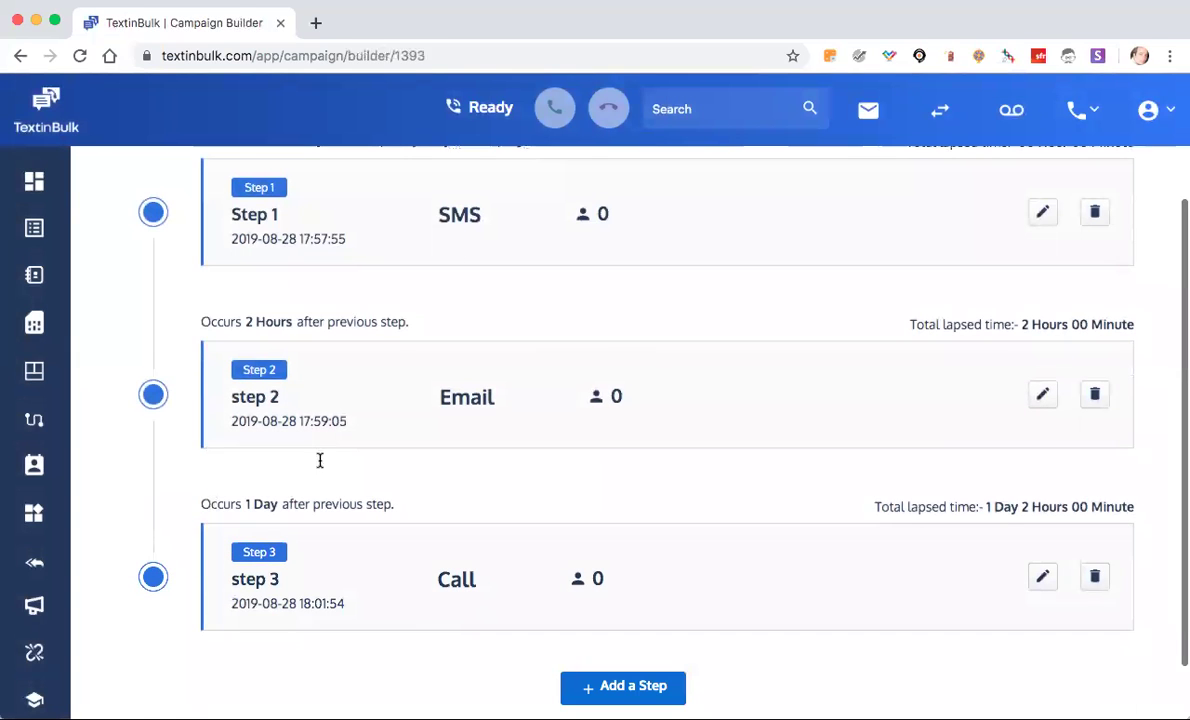
scroll(471, 582, "down", 2)
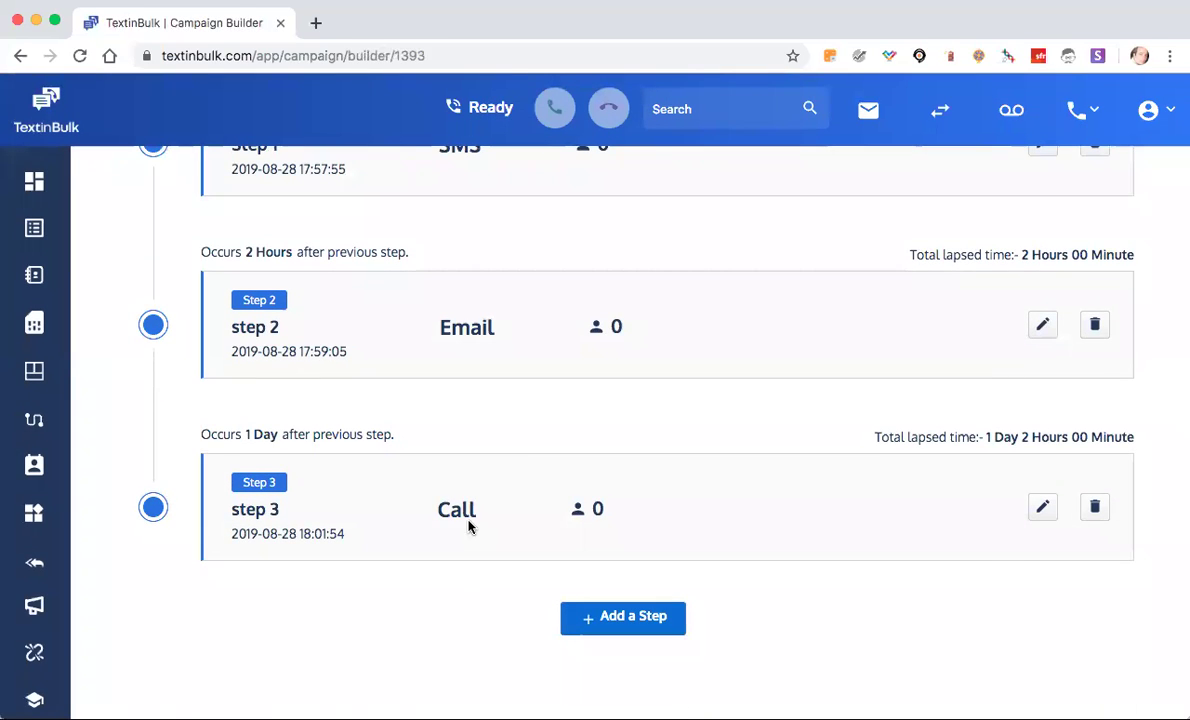
scroll(468, 526, "up", 2)
scroll(468, 526, "down", 2)
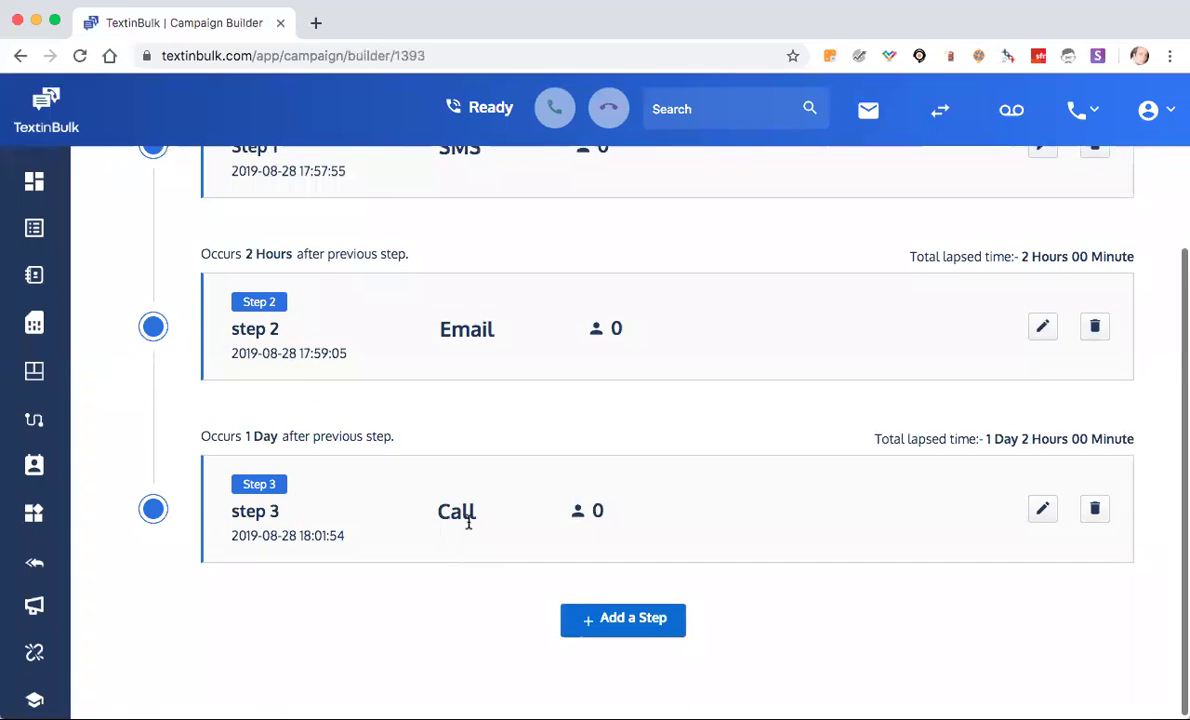
scroll(468, 523, "up", 1)
scroll(468, 526, "down", 1)
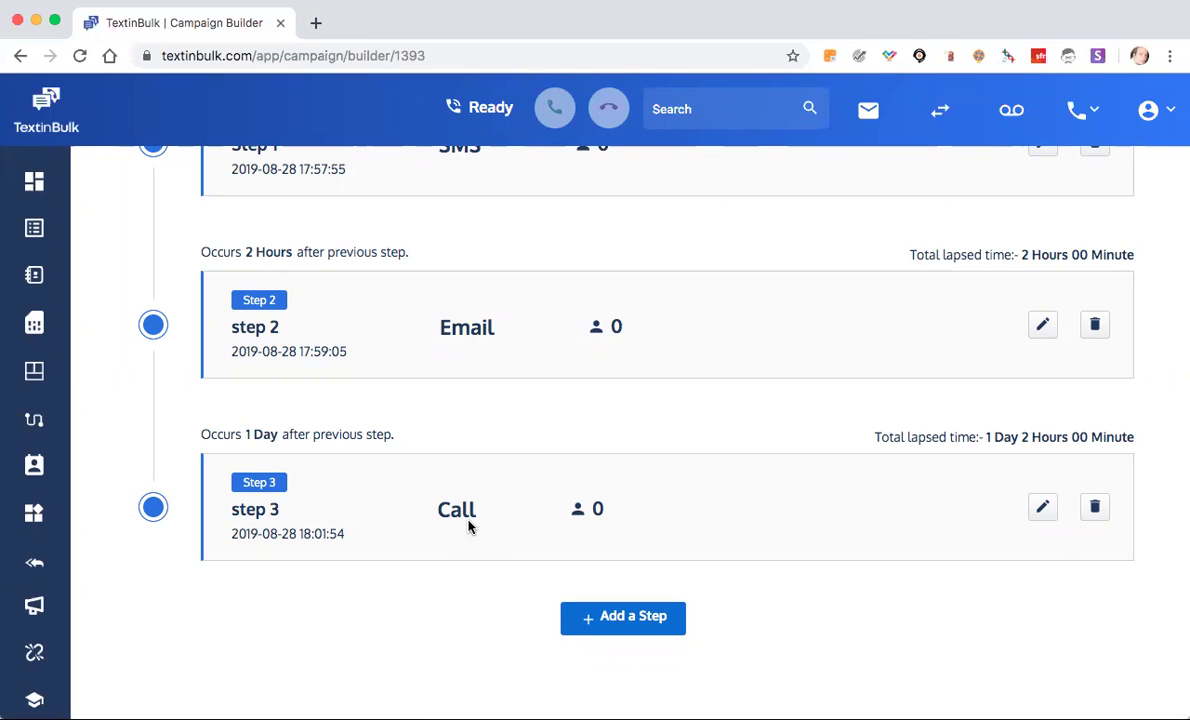
scroll(468, 525, "up", 5)
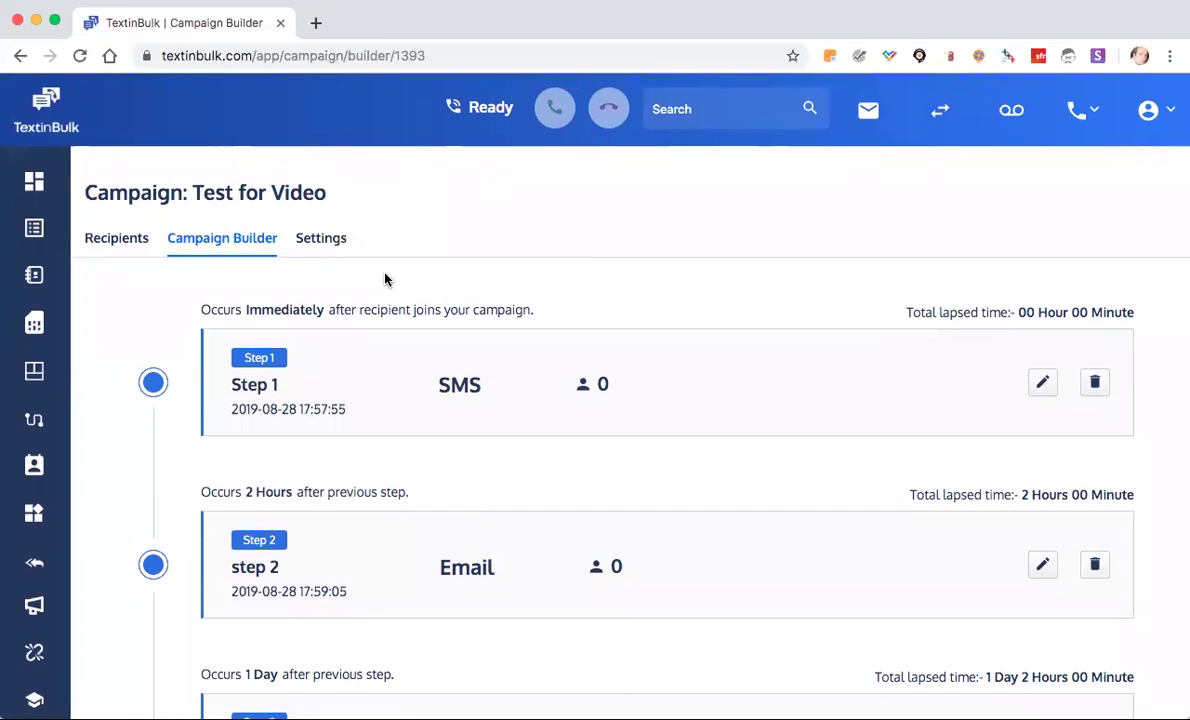
left_click(335, 246)
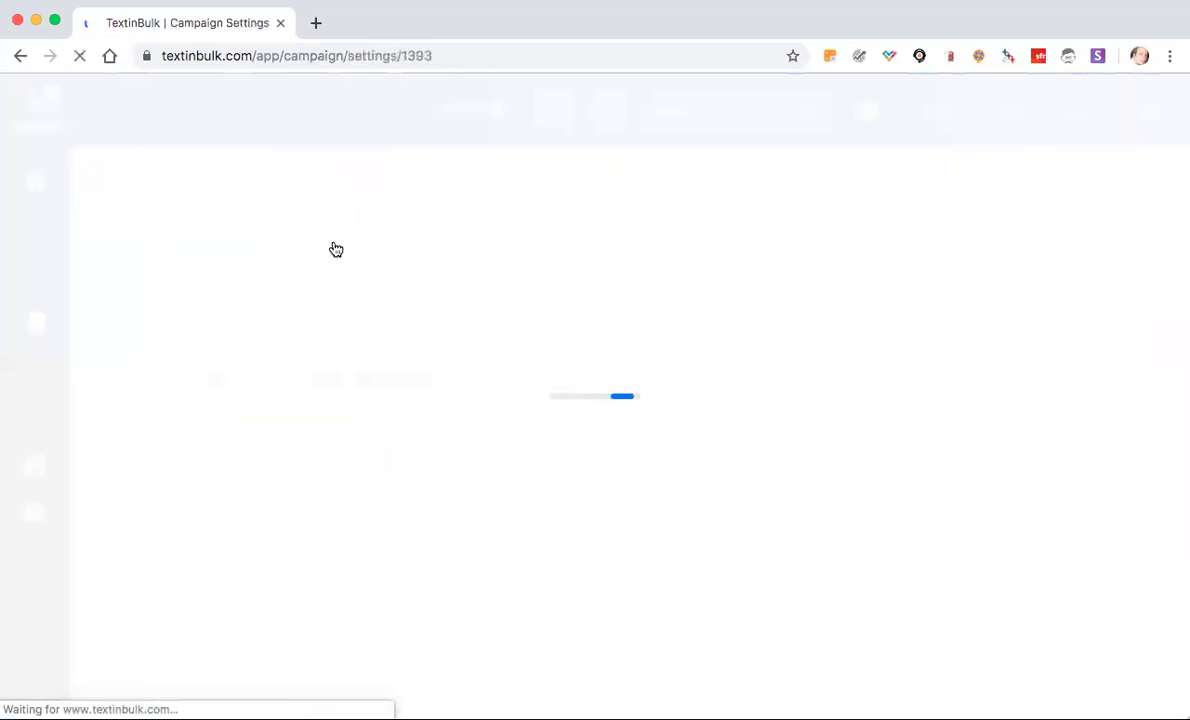